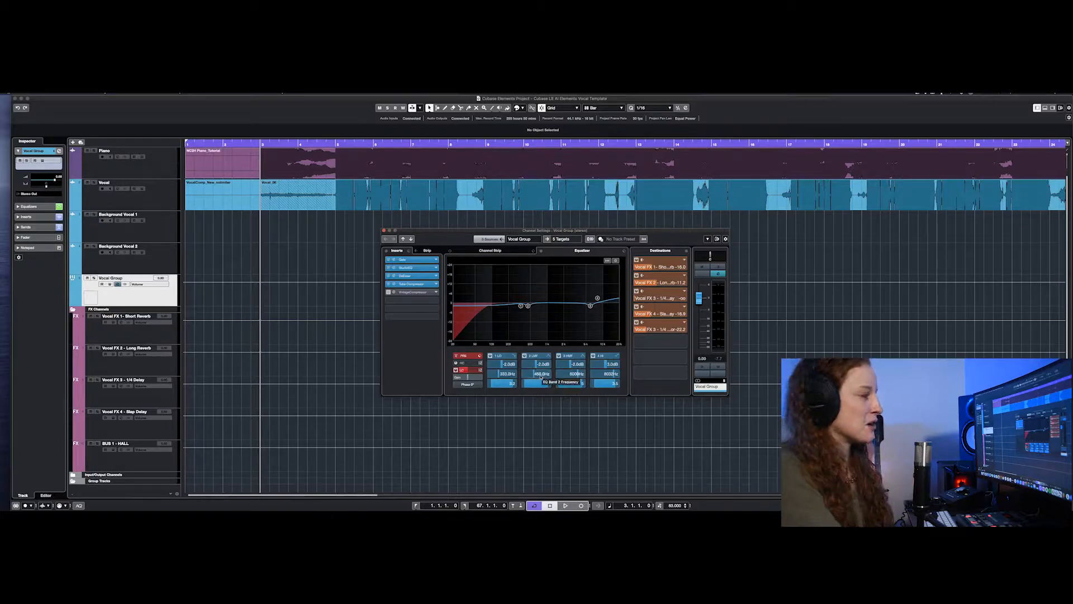
# Step: Check the filter types of the Vocal Group's first EQ band and try a 48 dB/Oct low-cut slope before restoring 12 dB/Oct
pyautogui.click(514, 356)
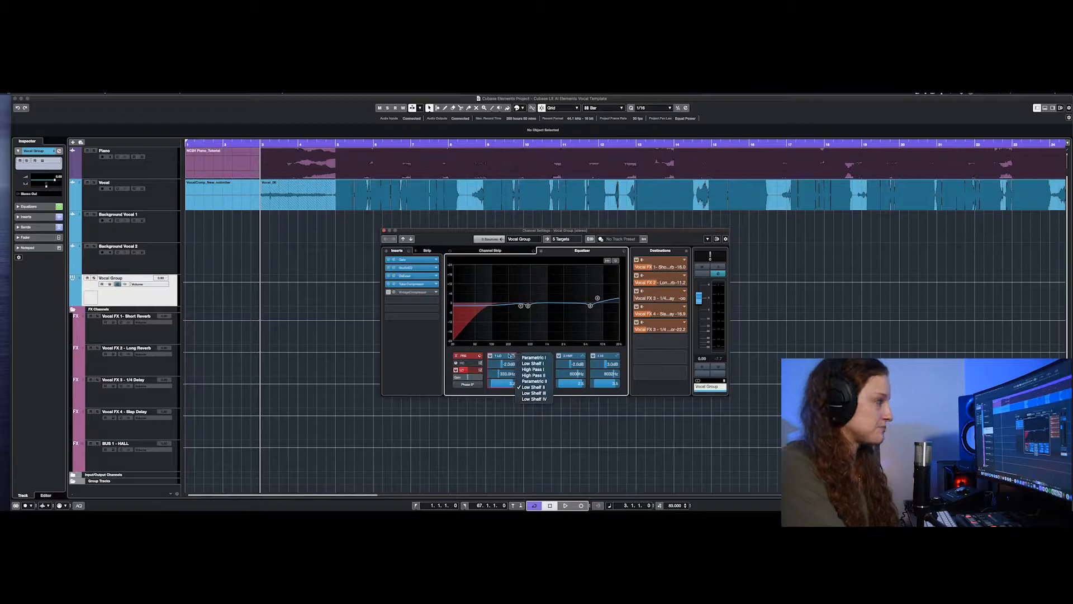
pyautogui.click(509, 356)
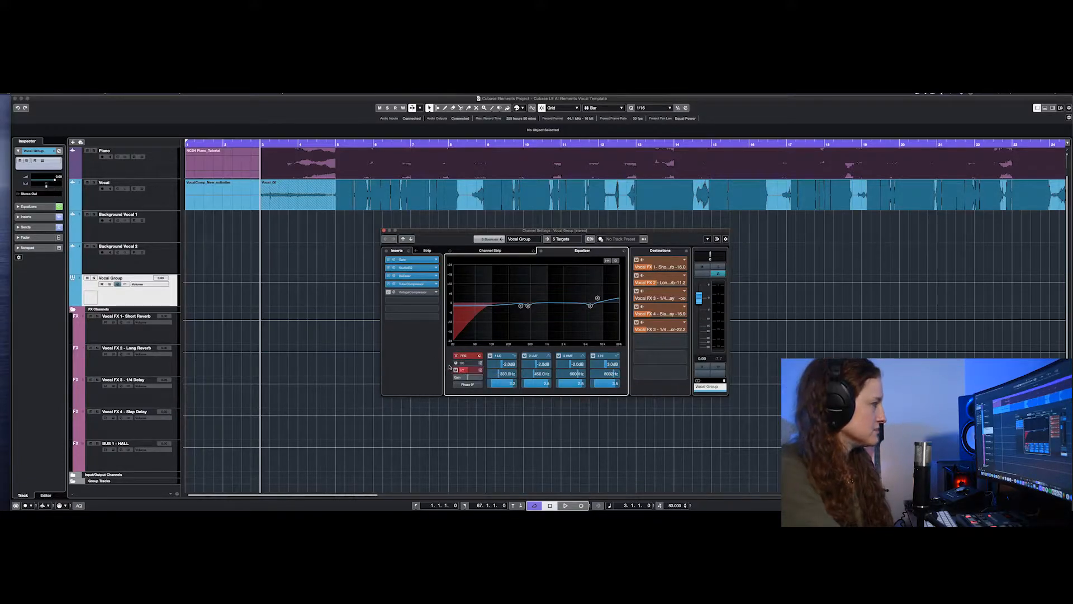
pyautogui.rightClick(465, 373)
pyautogui.moveTo(489, 397)
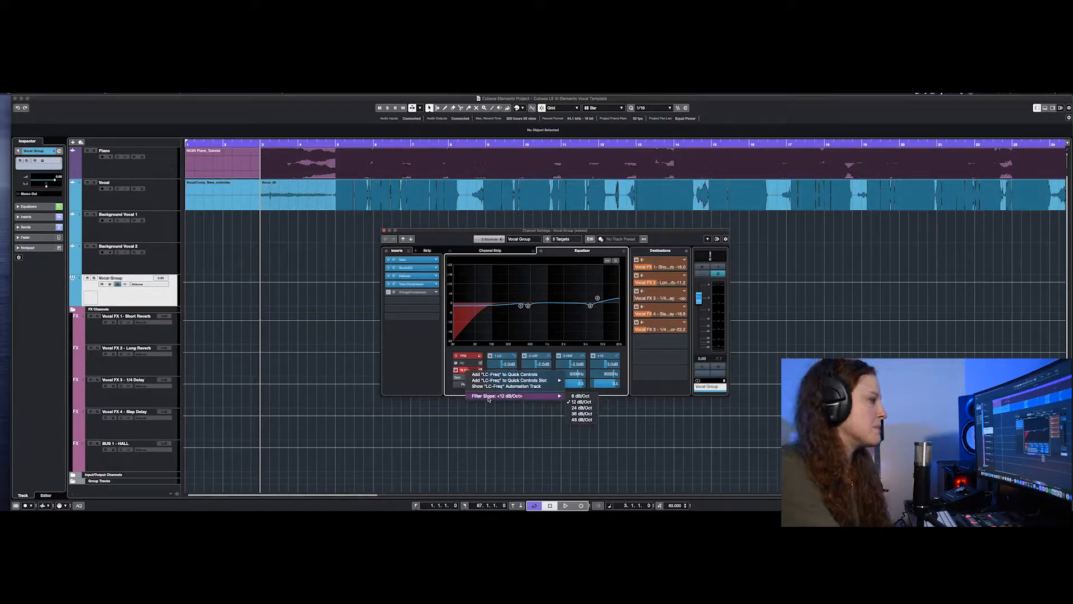
pyautogui.click(582, 414)
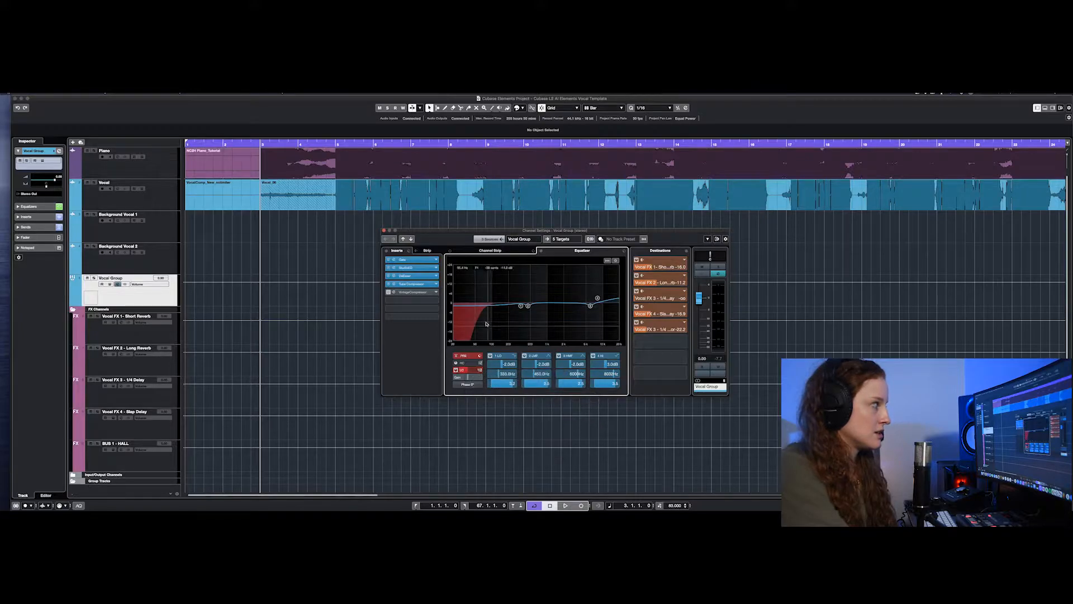
pyautogui.rightClick(466, 371)
pyautogui.moveTo(520, 394)
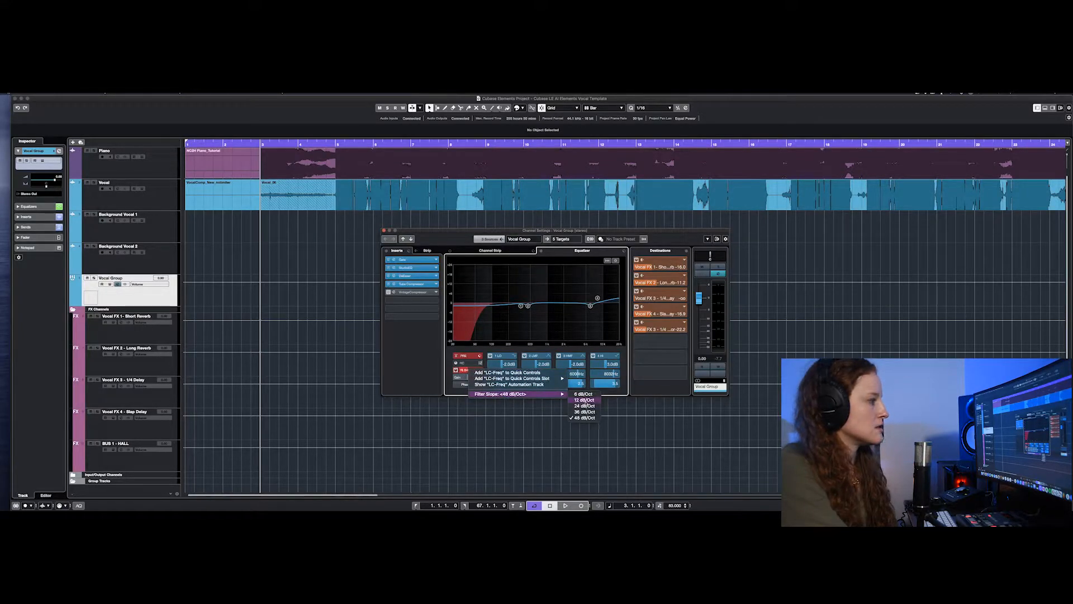
pyautogui.click(584, 400)
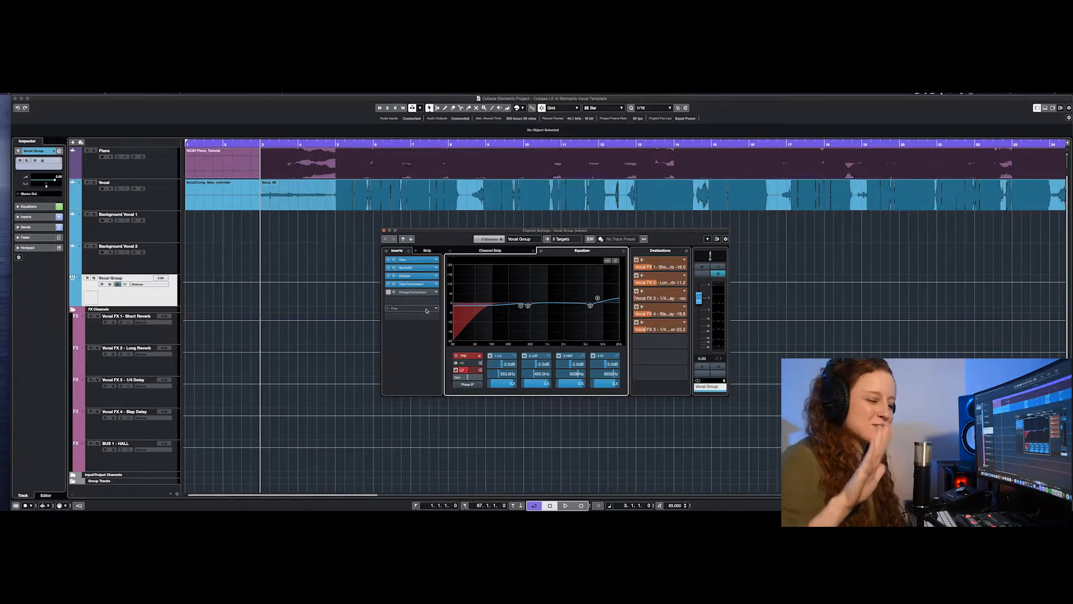
# Step: Open the Gate insert on the Vocal Group and listen to a short passage through it
pyautogui.click(394, 260)
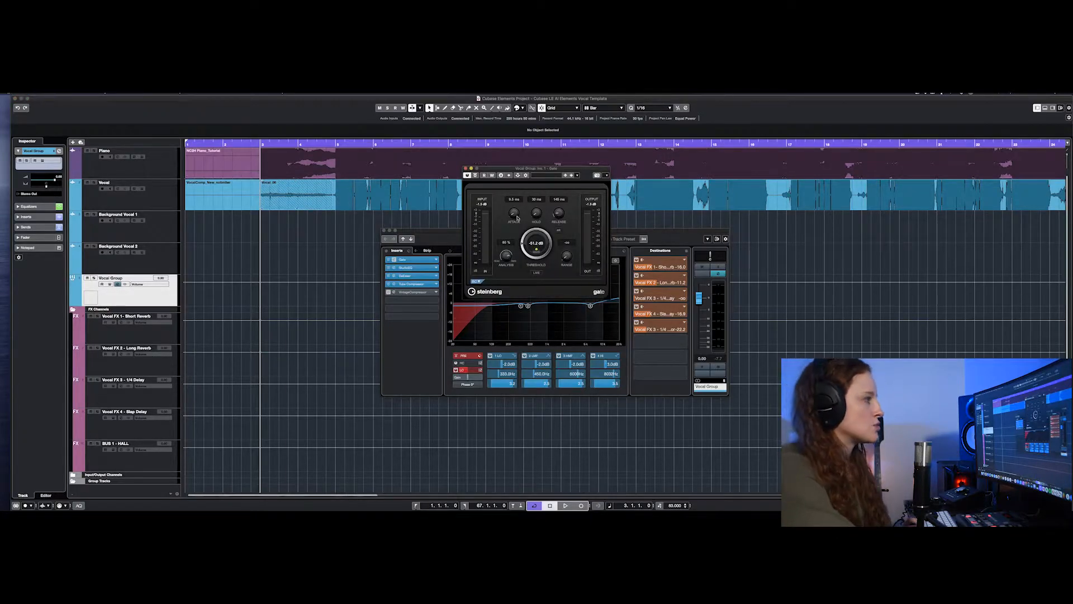
pyautogui.press('space')
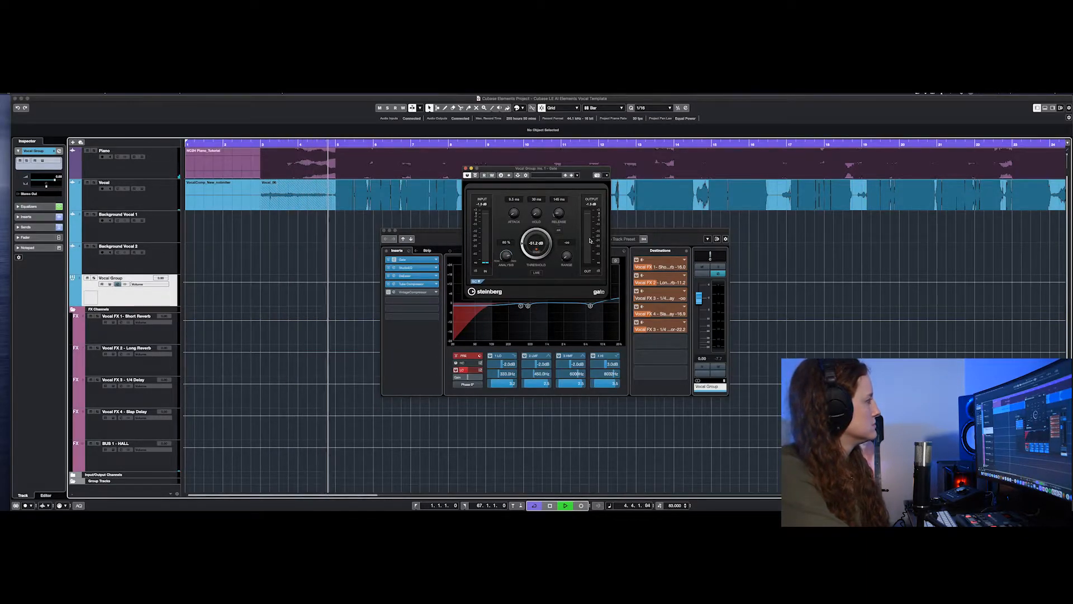
pyautogui.press('space')
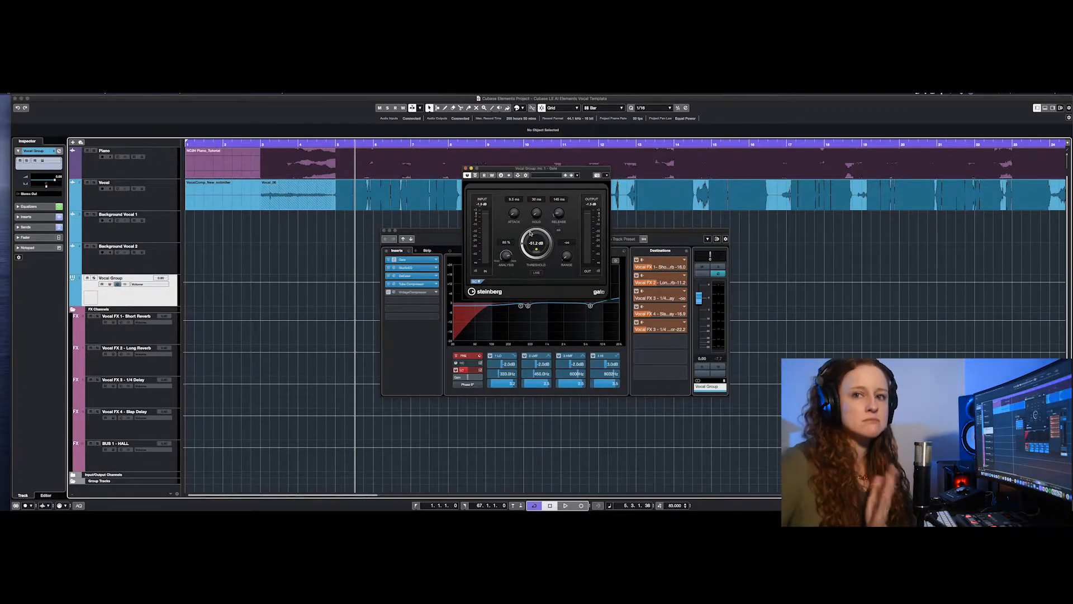
# Step: Reactivate the Vocal Group's Gate, clear the solo states and close the Gate editor
pyautogui.click(257, 152)
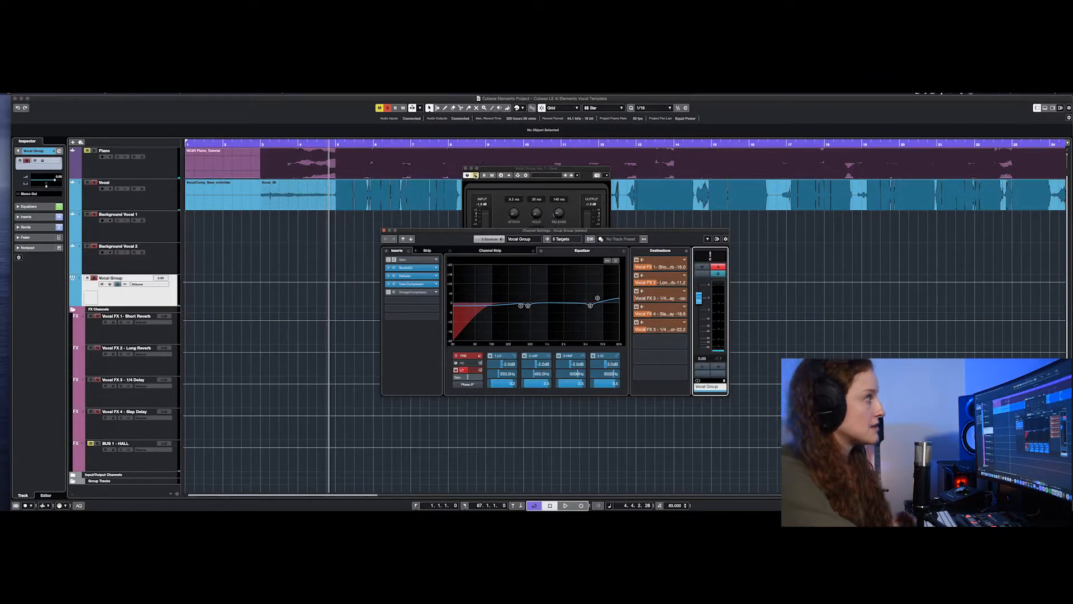
pyautogui.click(466, 179)
pyautogui.click(388, 107)
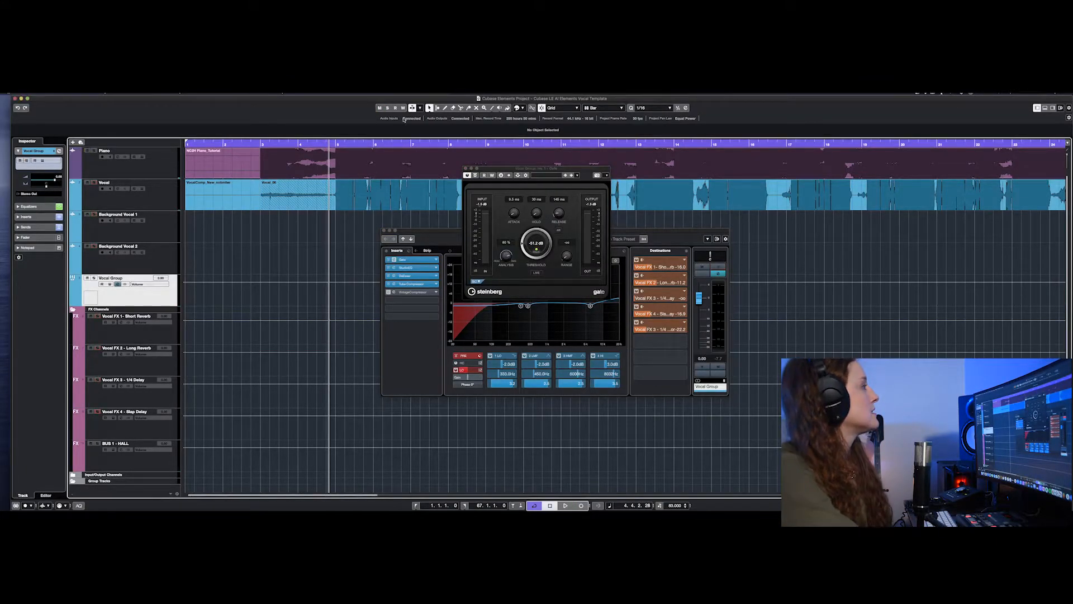
pyautogui.click(466, 168)
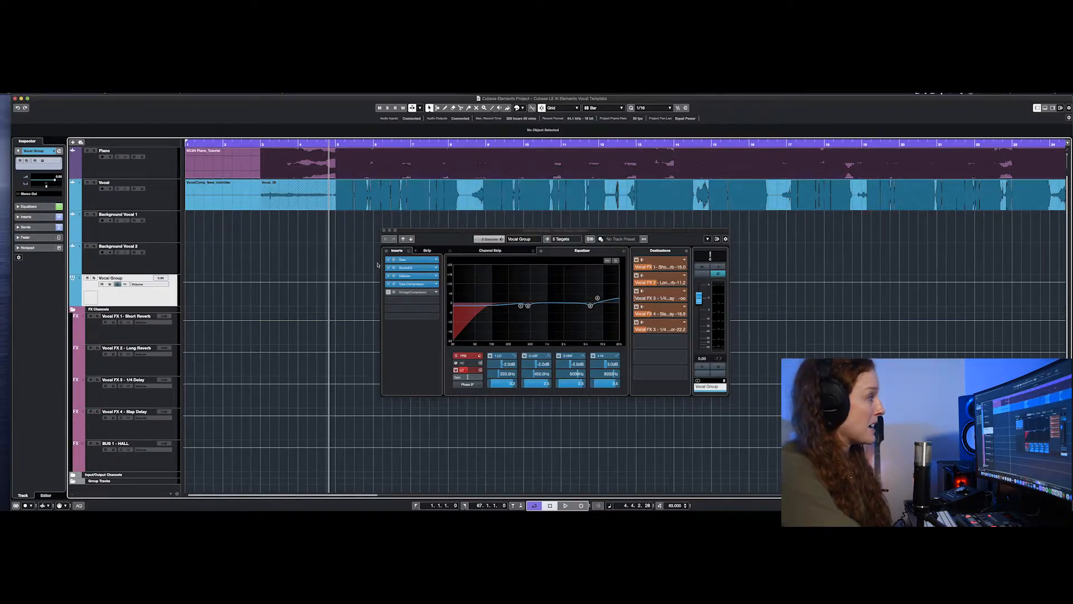
pyautogui.click(385, 261)
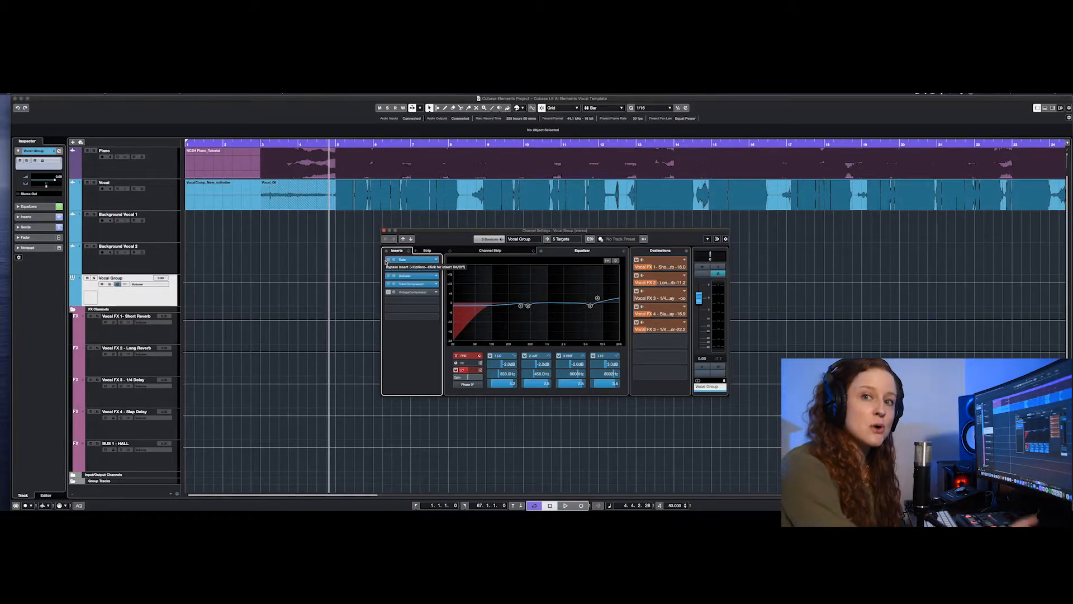
# Step: Inspect the Vocal Group's StudioEQ insert, then its DeEsser while playing the vocal
pyautogui.click(394, 268)
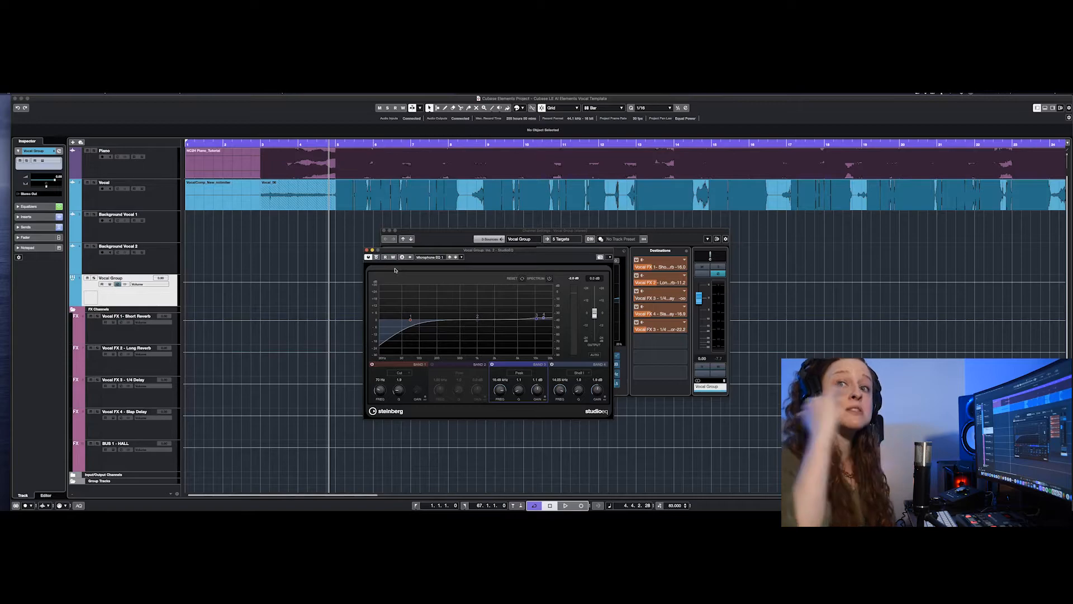
pyautogui.click(366, 250)
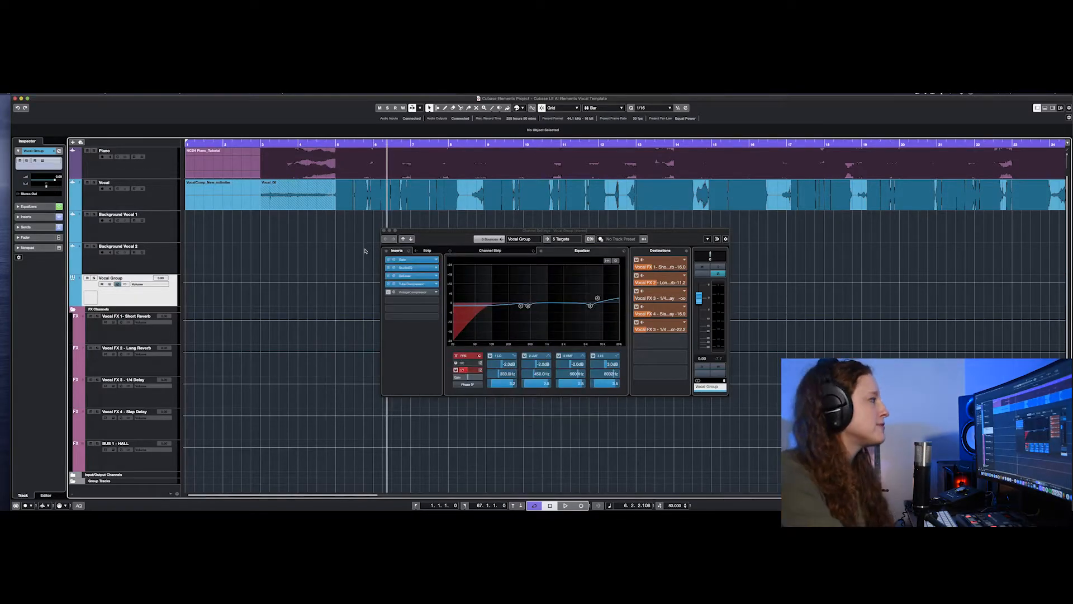
pyautogui.click(394, 276)
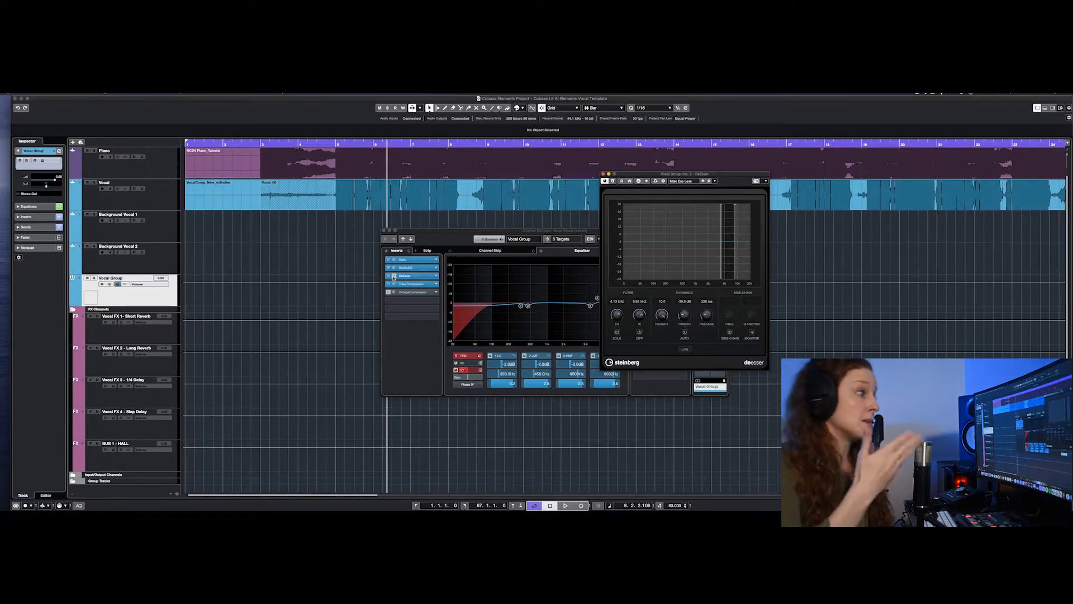
pyautogui.press('space')
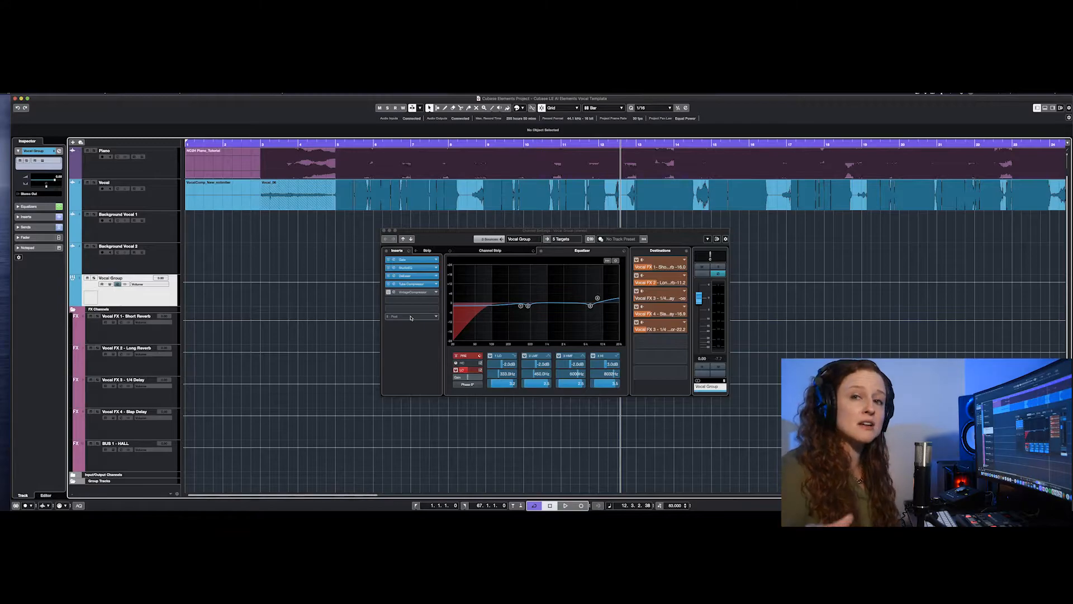
# Step: Open the Vocal Group's Tube Compressor, audition the vocal through it and return the playhead to bar 5
pyautogui.click(394, 286)
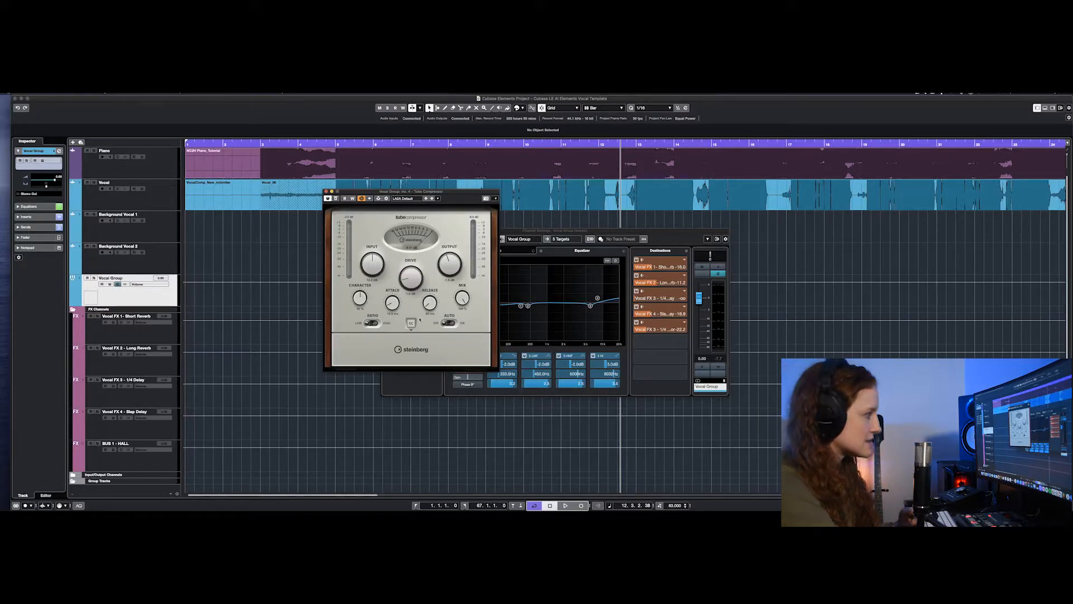
pyautogui.press('space')
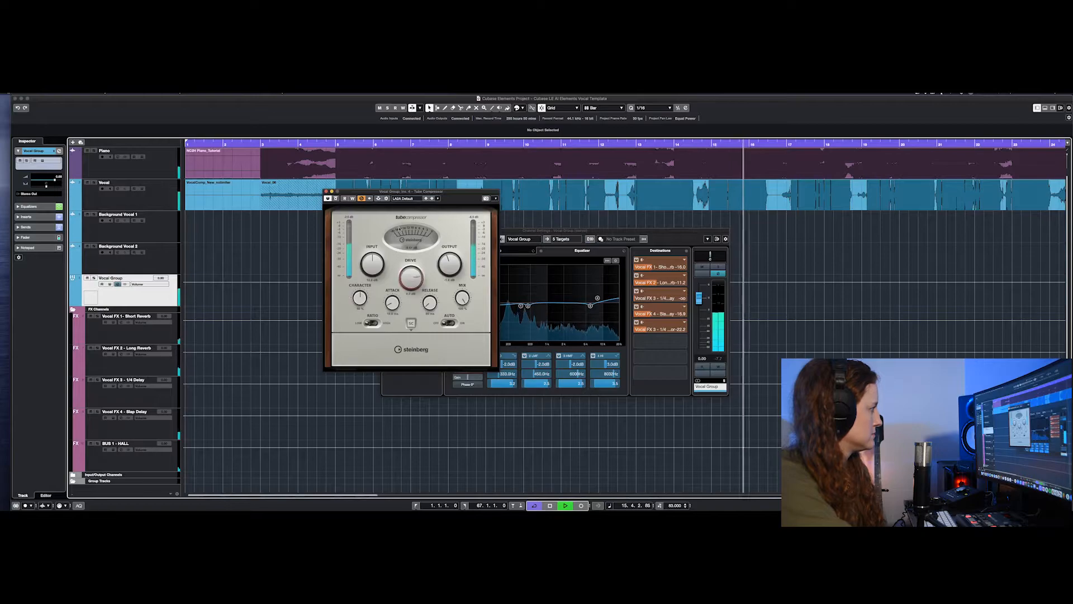
pyautogui.press('space')
pyautogui.click(335, 144)
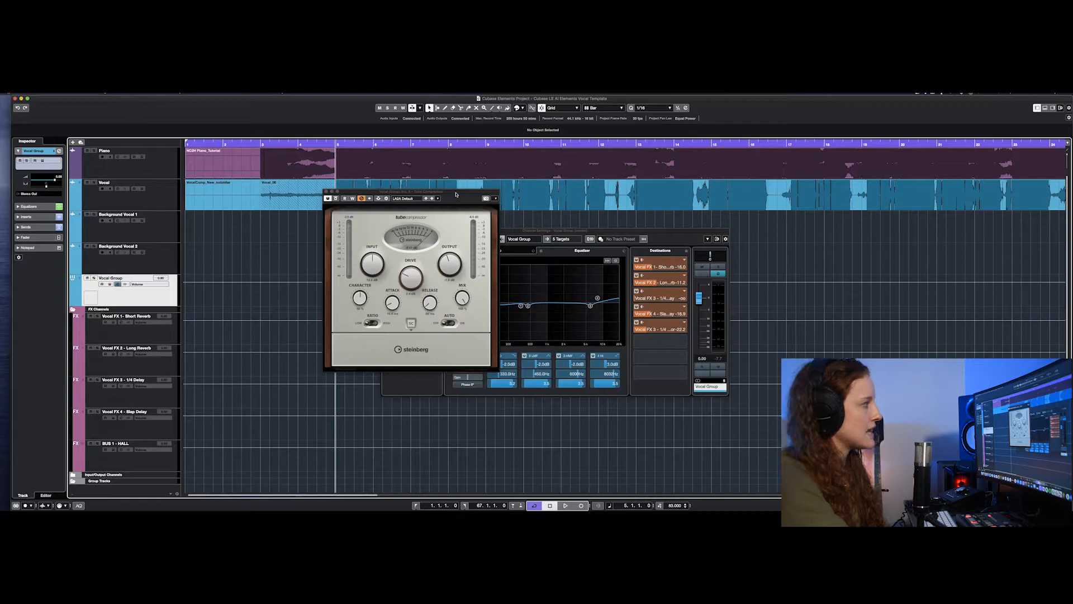
pyautogui.moveTo(456, 194); pyautogui.dragTo(493, 190)
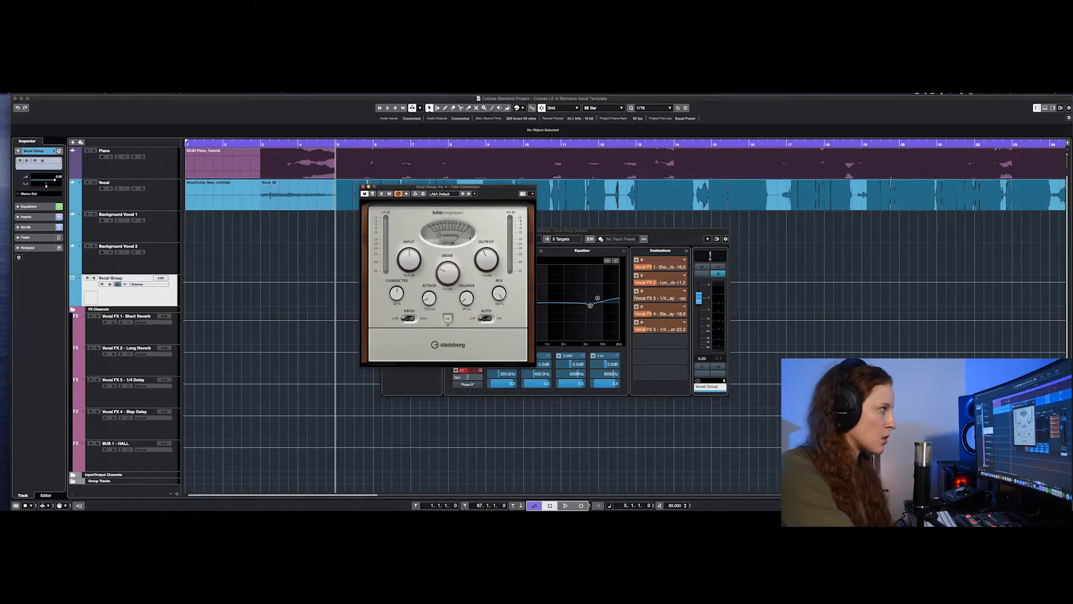
# Step: Play the vocal from bar 5 and turn up the Tube Compressor's Drive
pyautogui.press('space')
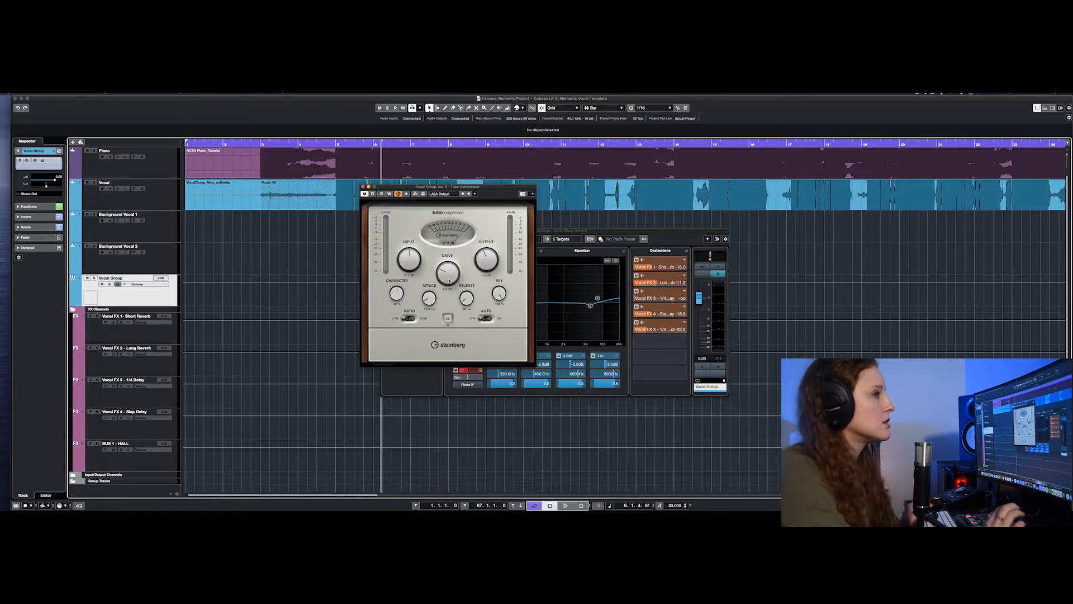
pyautogui.press('space')
pyautogui.moveTo(449, 281); pyautogui.dragTo(447, 254)
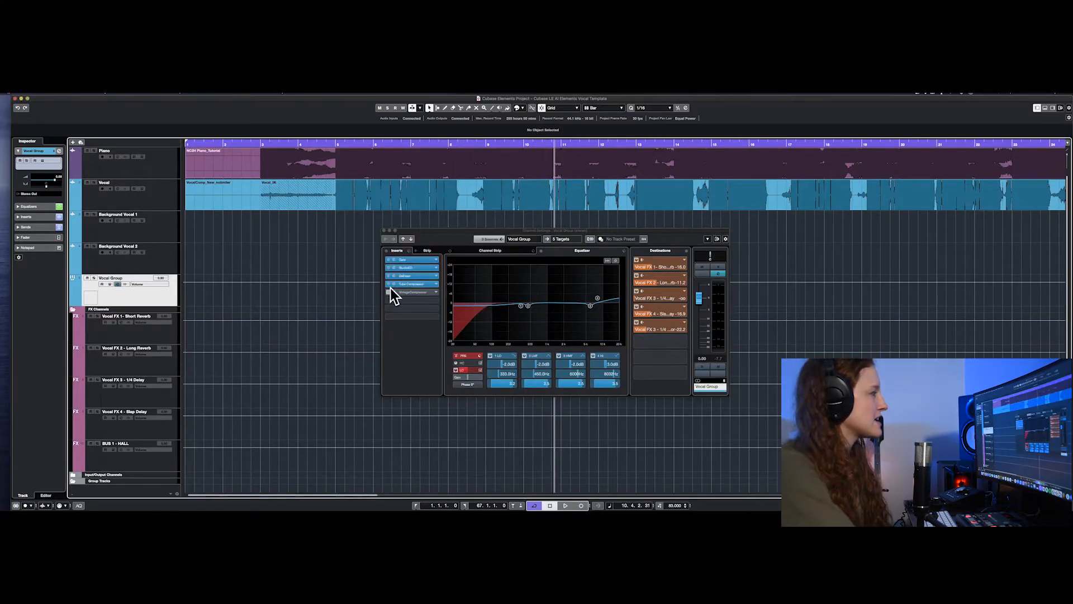
# Step: Bypass the Tube Compressor, activate the VintageCompressor insert instead and play the vocal through it
pyautogui.click(390, 292)
pyautogui.click(389, 284)
pyautogui.click(389, 292)
pyautogui.click(393, 293)
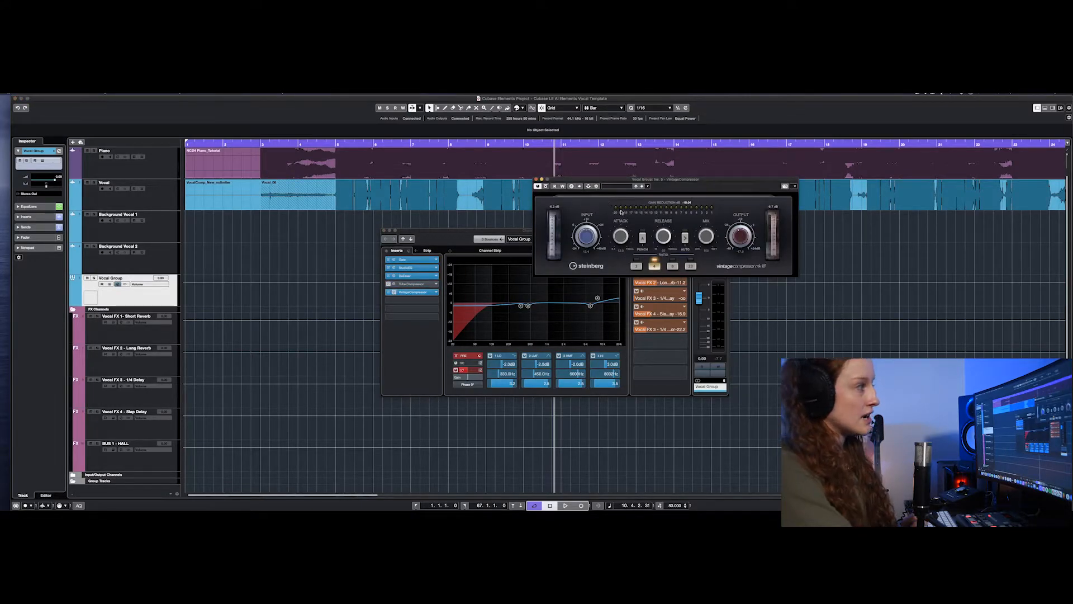
pyautogui.press('space')
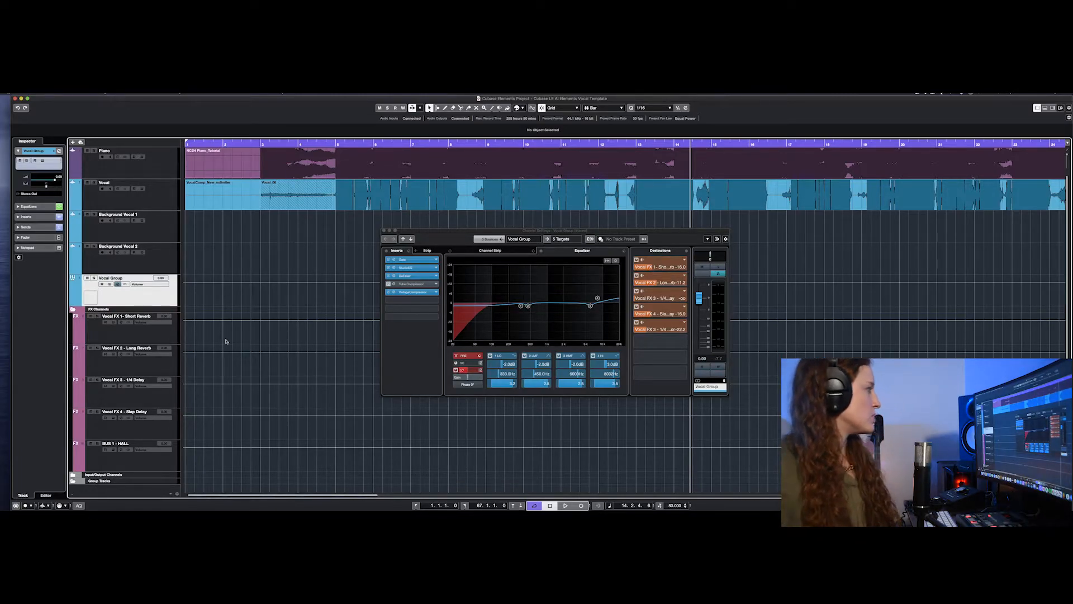
# Step: Review the channel settings of the four vocal FX channels, from Short Reverb to Slap Delay, and return to the Vocal Group
pyautogui.click(147, 338)
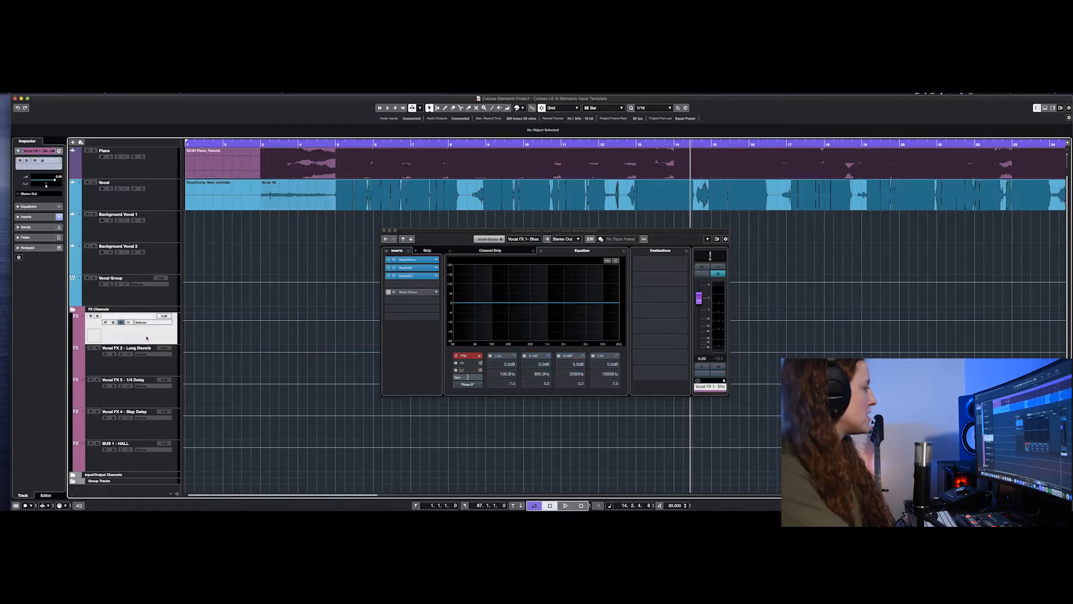
pyautogui.click(148, 367)
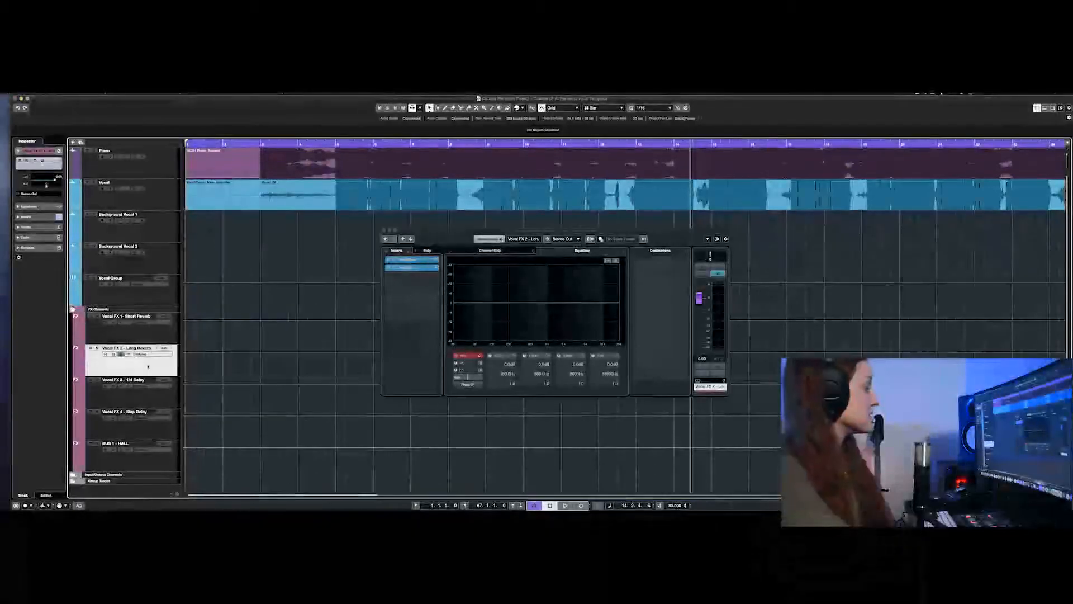
pyautogui.click(134, 400)
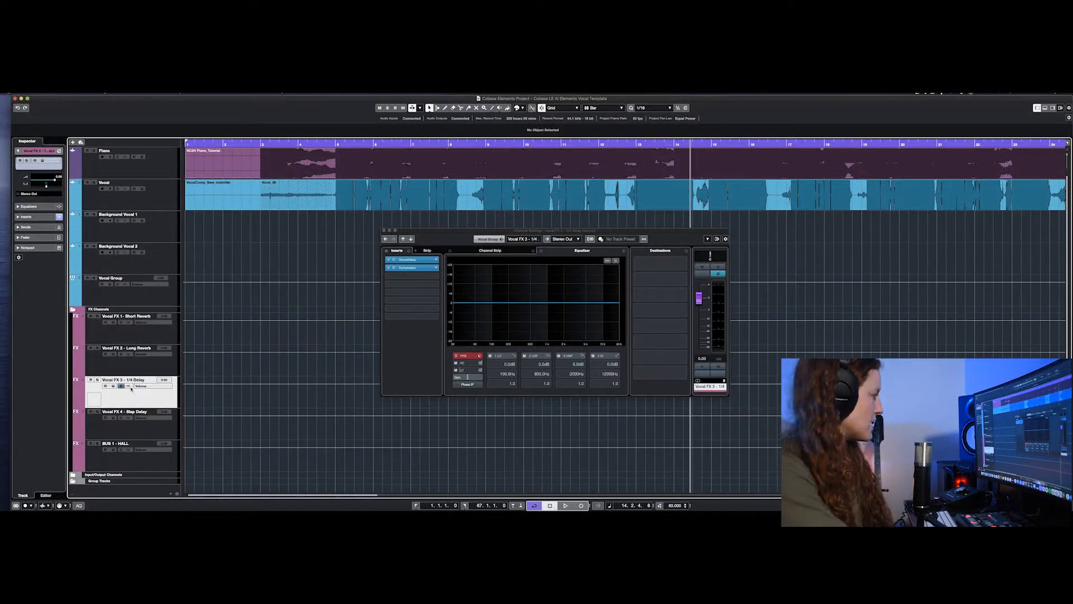
pyautogui.click(154, 434)
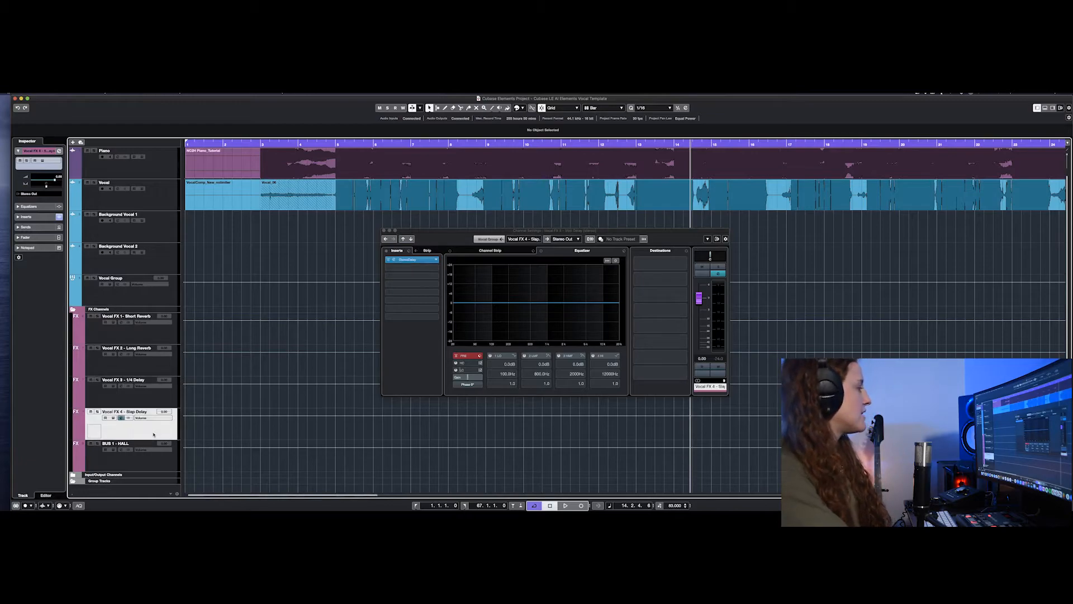
pyautogui.click(135, 317)
pyautogui.click(131, 279)
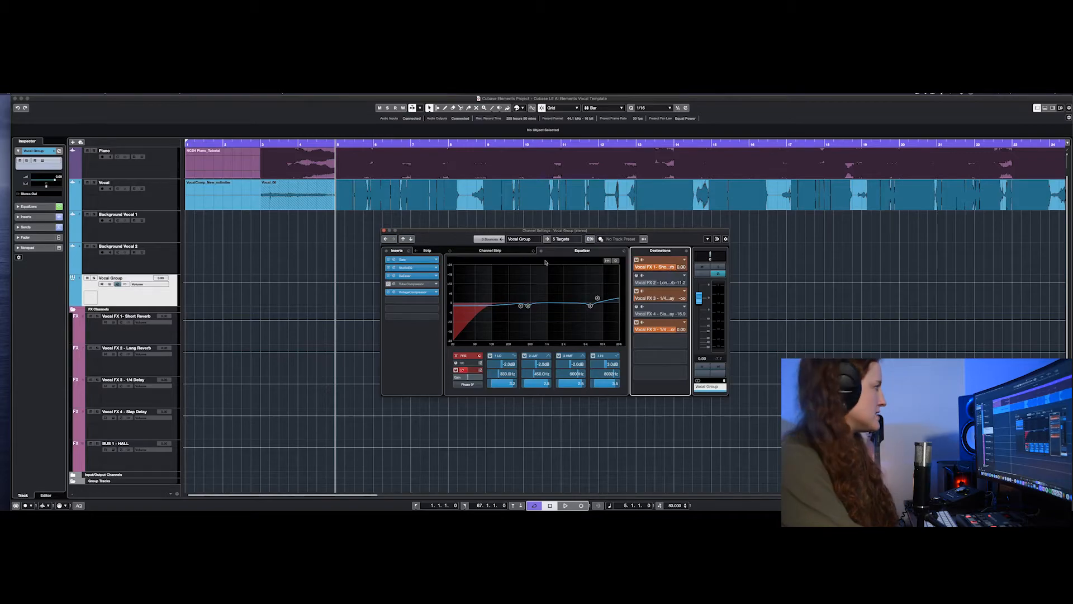
# Step: Lower the Vocal Group's send level to Vocal FX 1 - Short Reverb to -7.77 and further down to -oo
pyautogui.click(665, 267)
pyautogui.moveTo(647, 275)
pyautogui.mouseDown()
pyautogui.moveTo(626, 277)
pyautogui.moveTo(661, 277)
pyautogui.moveTo(646, 285)
pyautogui.mouseUp()
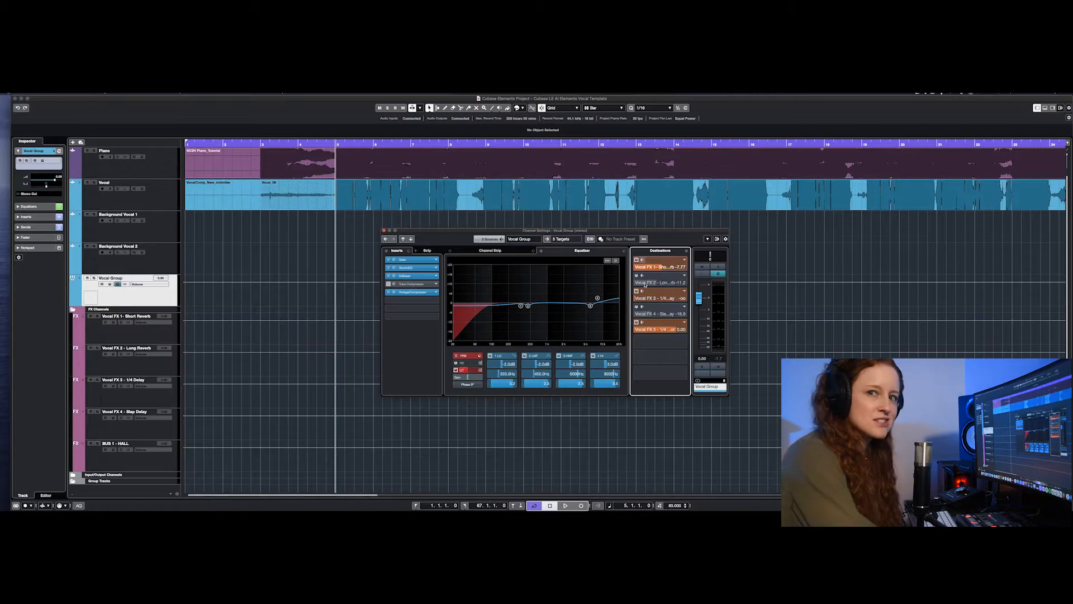
pyautogui.moveTo(647, 269); pyautogui.dragTo(581, 297)
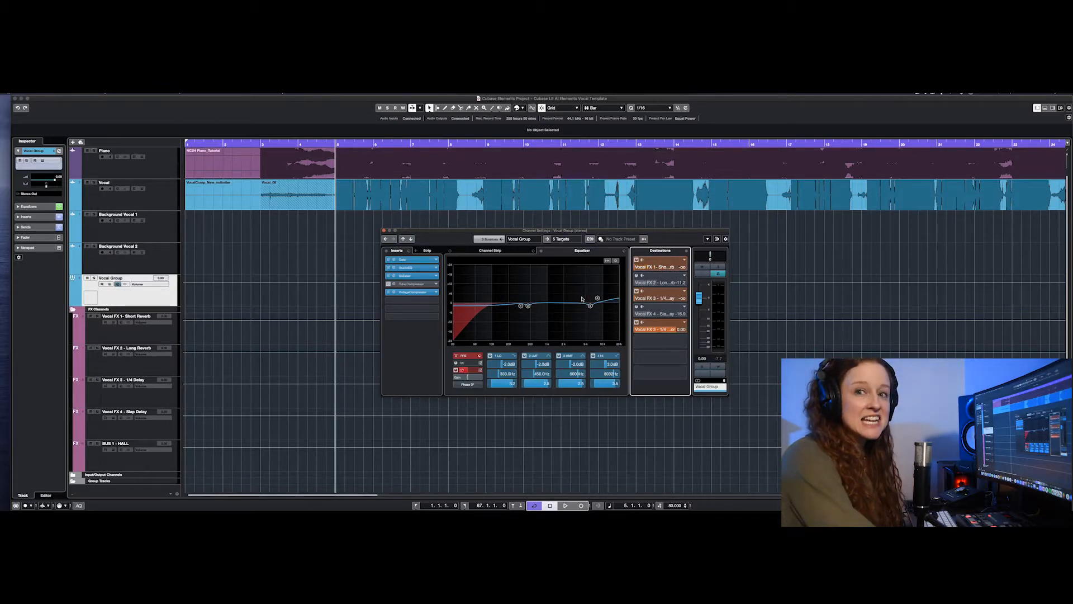
pyautogui.moveTo(601, 298); pyautogui.dragTo(665, 290)
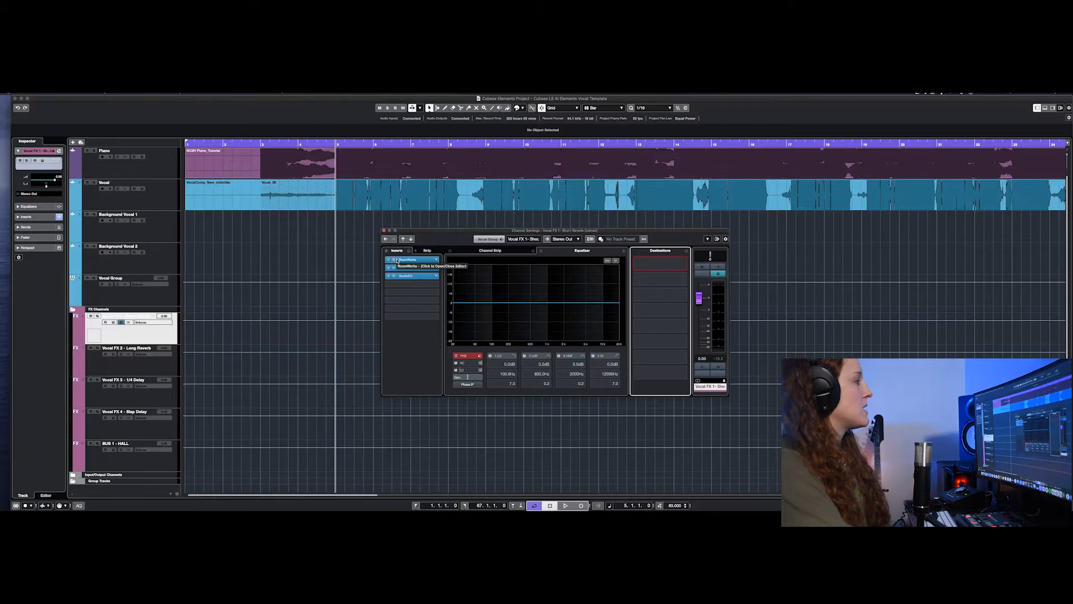
# Step: Examine the RoomWorks reverb on Vocal FX 1 - Short Reverb, close it and open that channel's StudioEQ
pyautogui.click(393, 261)
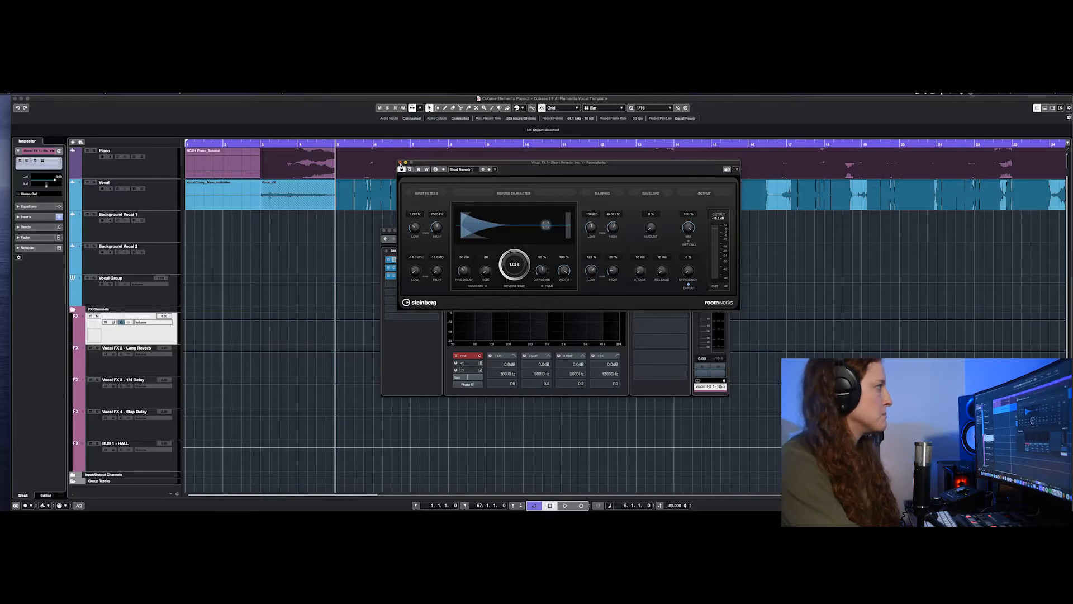
pyautogui.click(400, 162)
pyautogui.click(392, 270)
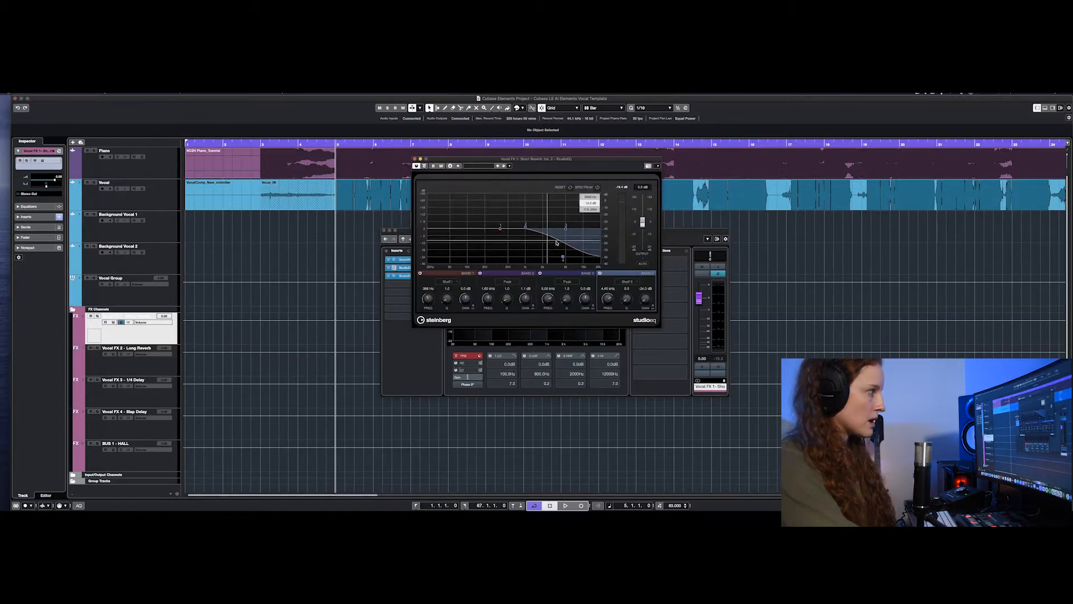
# Step: Check the Short Reverb channel's second StudioEQ during playback and lower the Vocal Group's send to Vocal FX 1 to -17.8
pyautogui.click(414, 159)
pyautogui.click(394, 275)
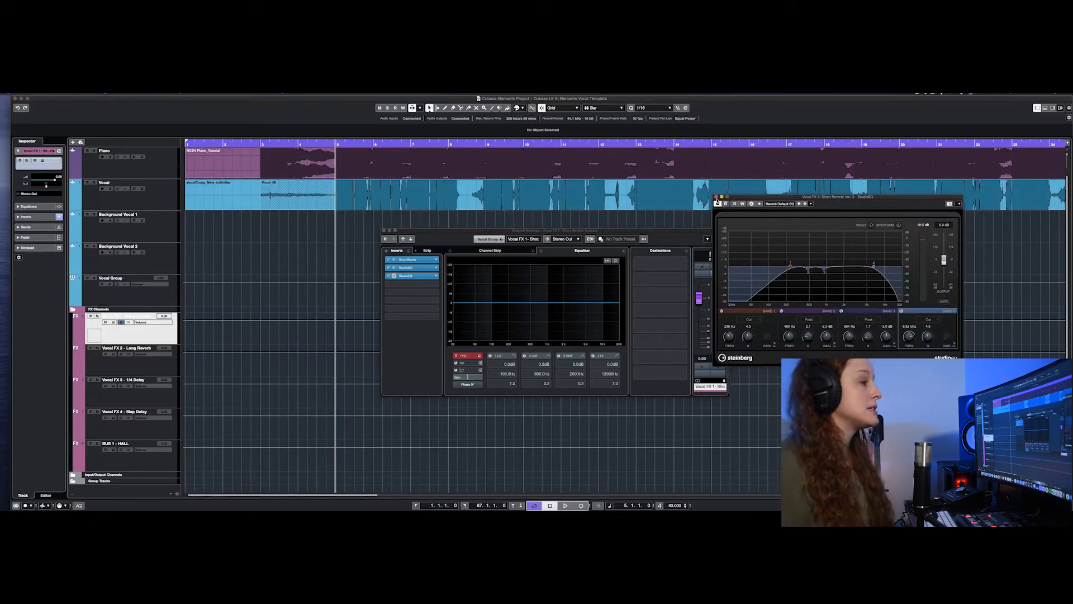
pyautogui.press('space')
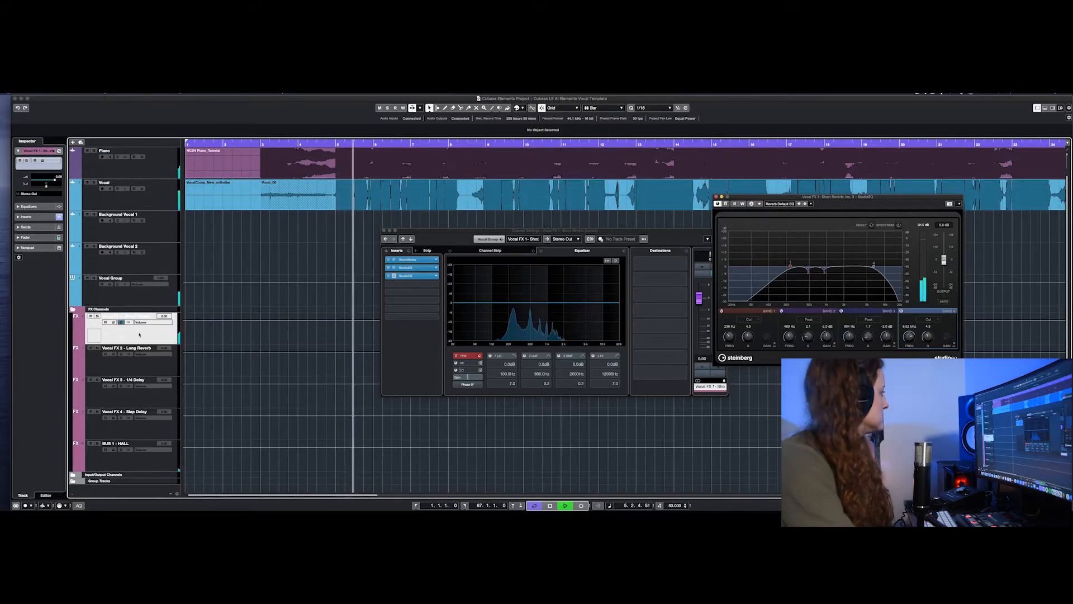
pyautogui.click(132, 296)
pyautogui.moveTo(677, 270); pyautogui.dragTo(642, 289)
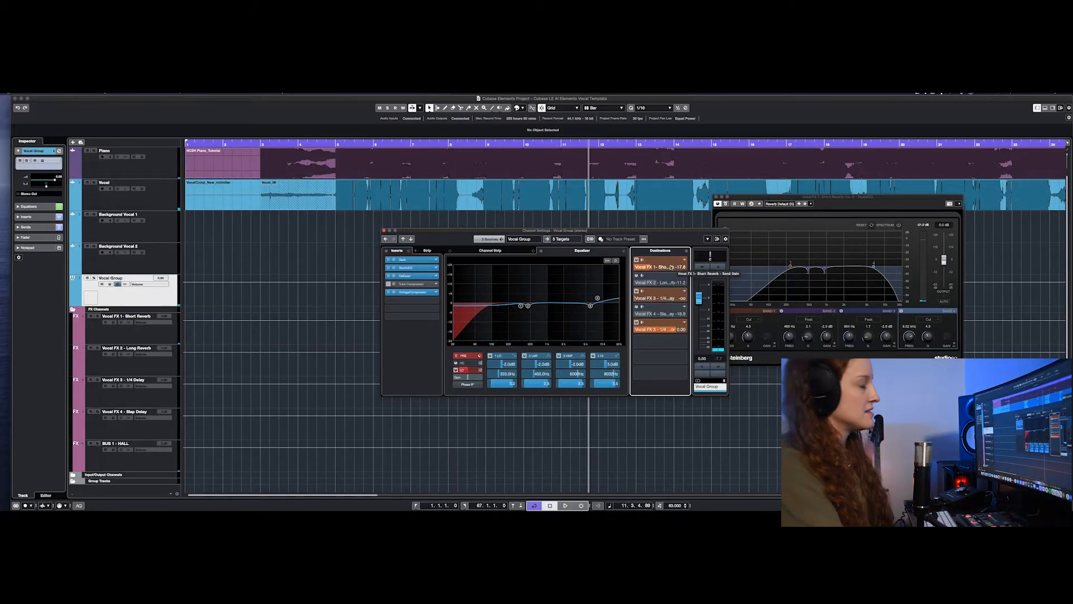
# Step: Activate the Vocal Group's send to Vocal FX 2 - Long Reverb at 0.00 and deactivate the Vocal FX 1 - Short Reverb send
pyautogui.click(640, 275)
pyautogui.keyDown('super'); pyautogui.click(678, 282); pyautogui.keyUp('super')
pyautogui.click(636, 260)
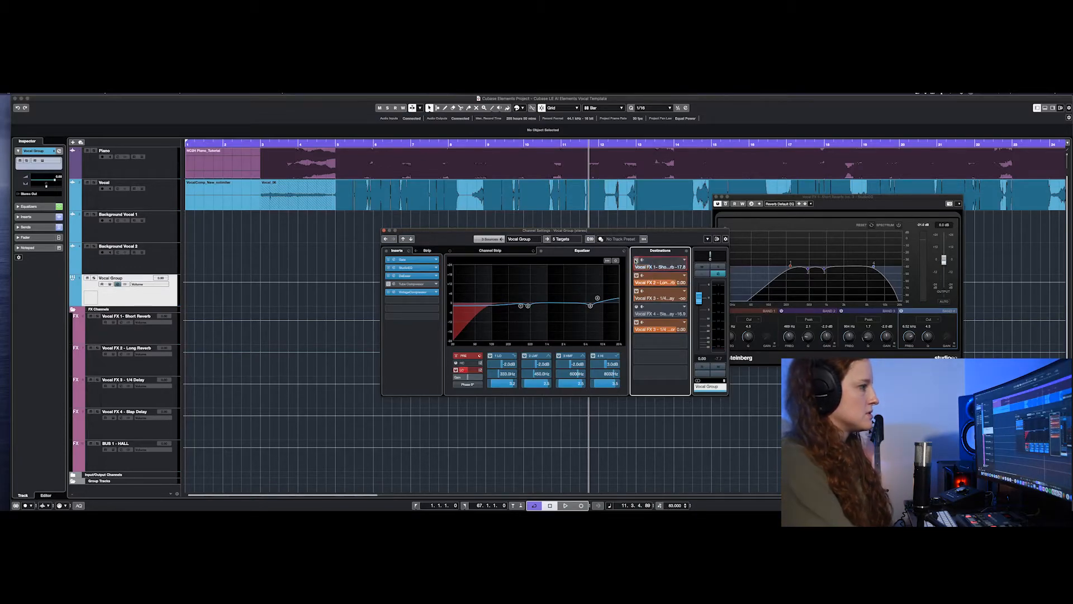
# Step: Display the RoomWorks and StudioEQ inserts of Vocal FX 2 - Long Reverb with their windows moved apart for viewing
pyautogui.click(124, 361)
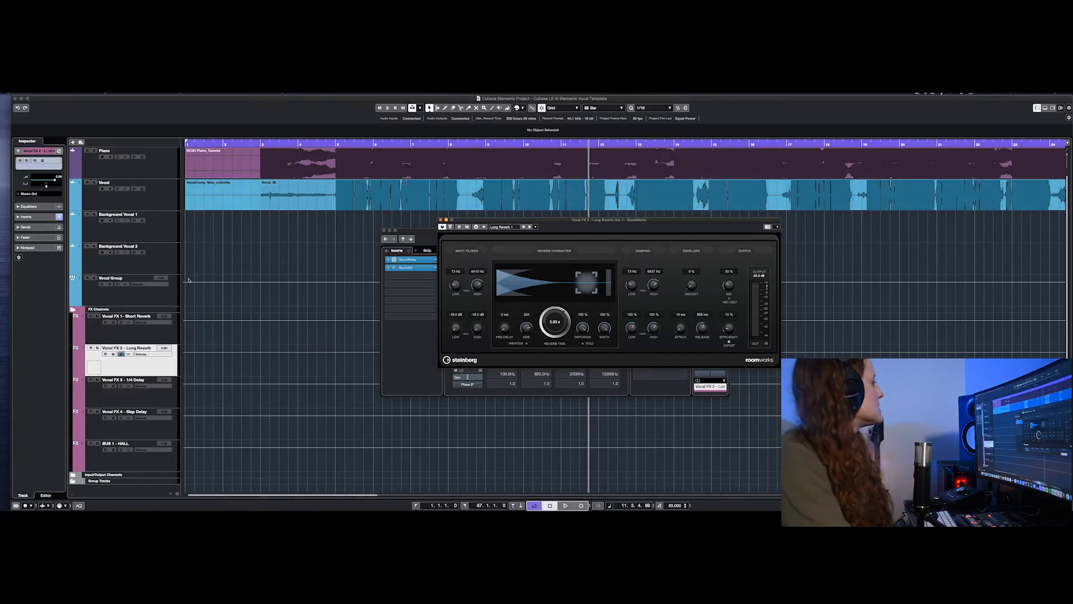
pyautogui.click(392, 270)
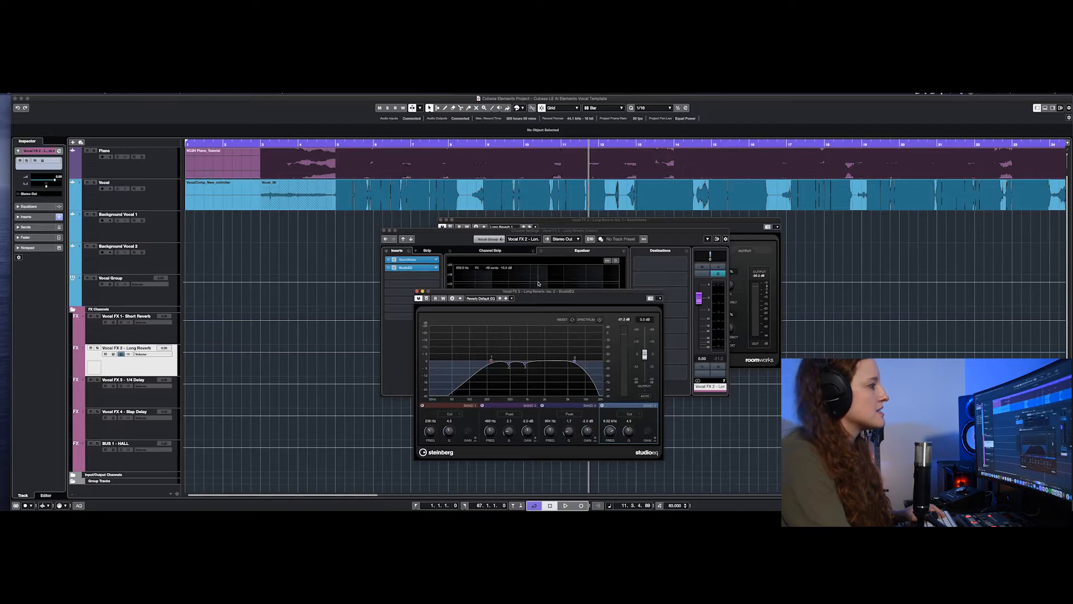
pyautogui.click(665, 222)
pyautogui.moveTo(666, 222); pyautogui.dragTo(422, 147)
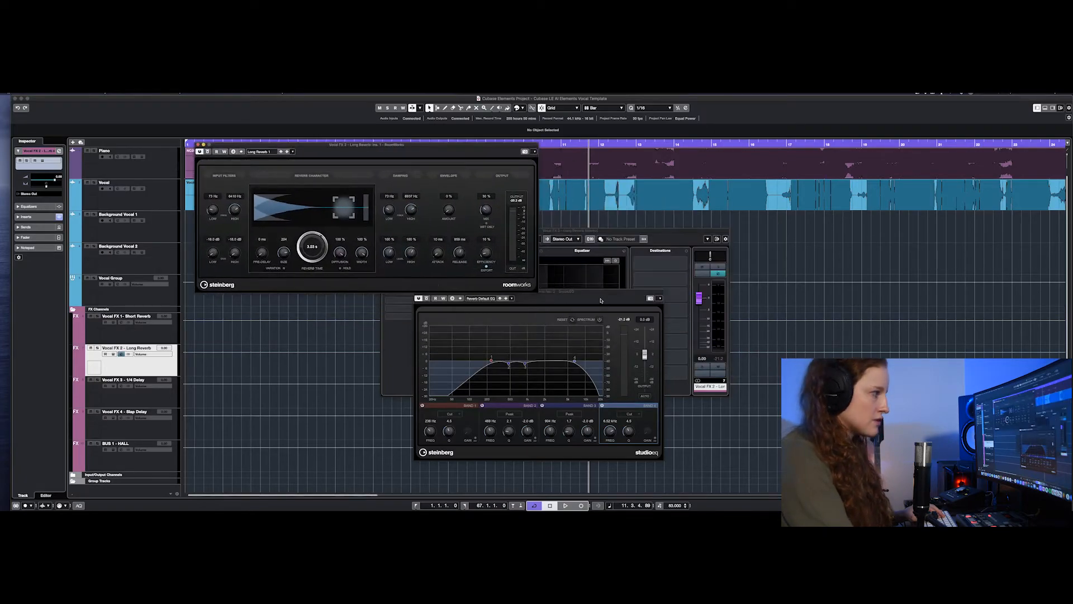
pyautogui.moveTo(600, 293); pyautogui.dragTo(651, 279)
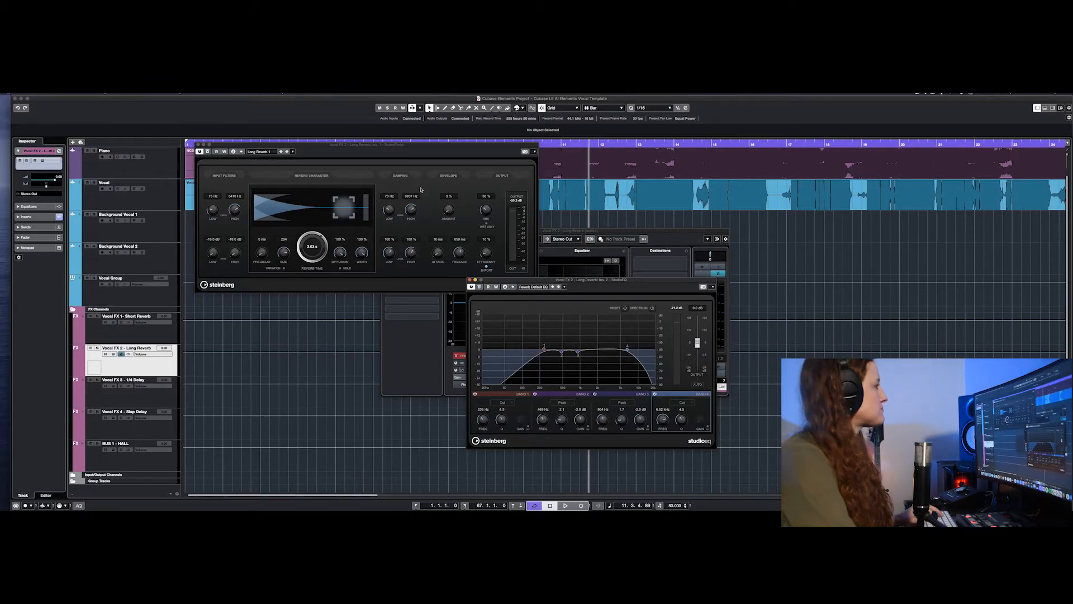
# Step: Play the vocal, lower the Vocal Group's send to Vocal FX 2 - Long Reverb to -14.4 and stop playback
pyautogui.press('space')
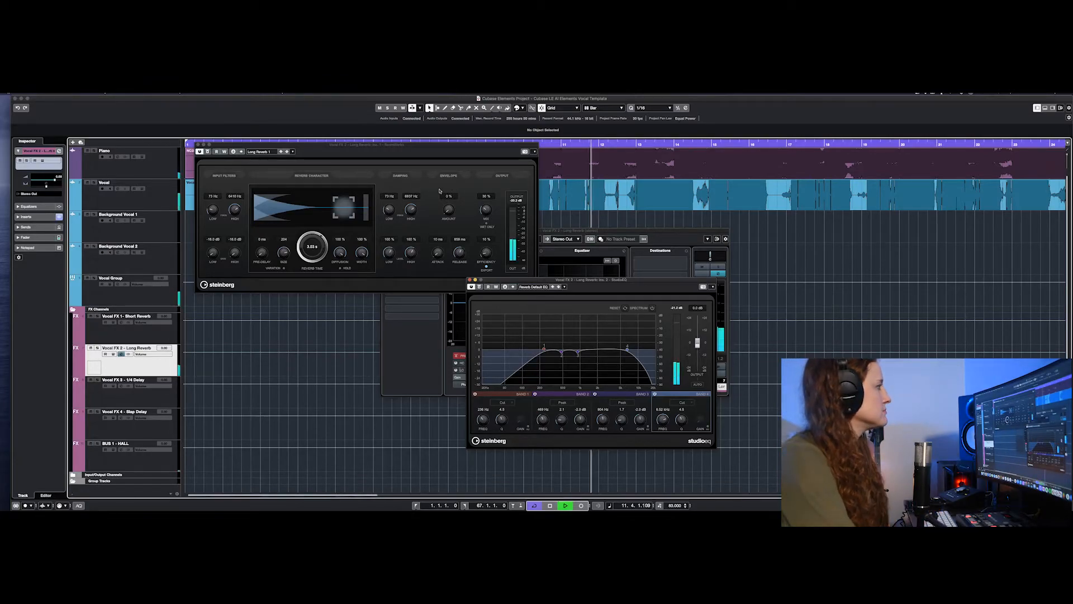
pyautogui.click(116, 301)
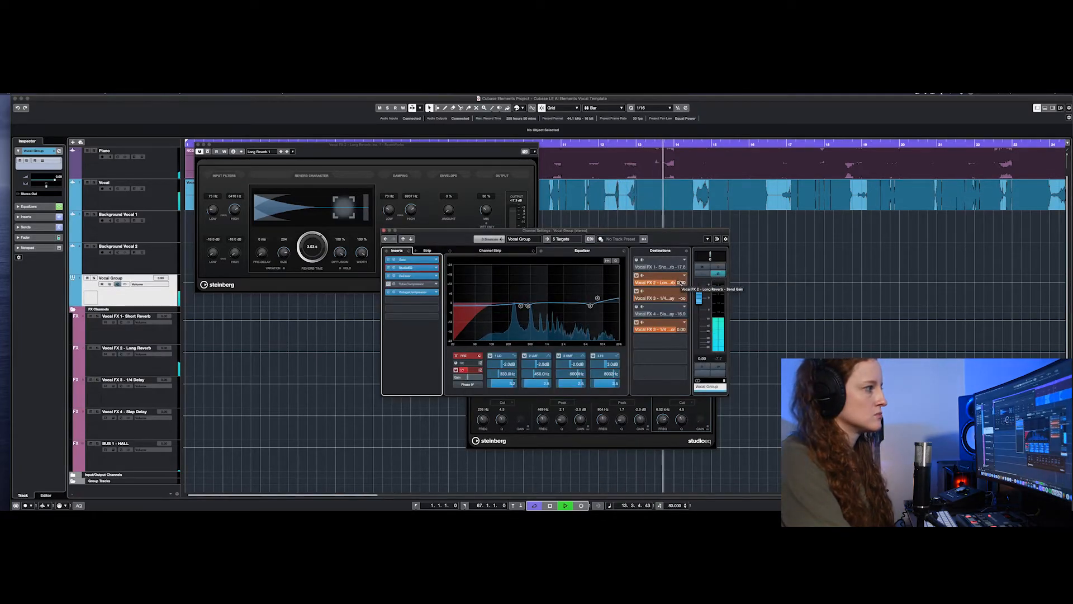
pyautogui.moveTo(681, 282); pyautogui.dragTo(638, 301)
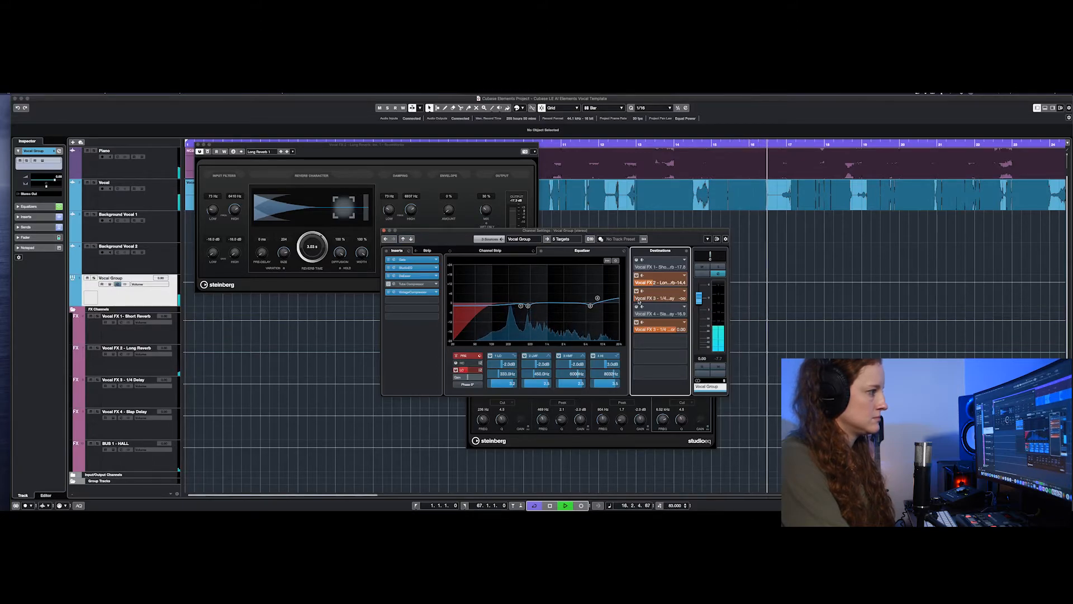
pyautogui.press('space')
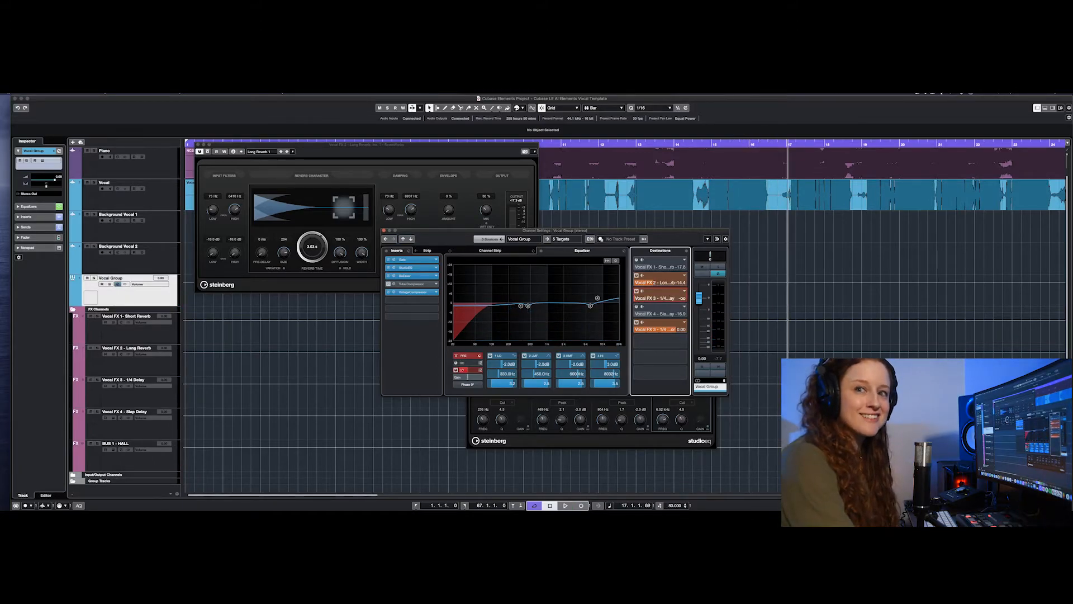
# Step: Set the Vocal Group's send to Vocal FX 3 - 1/4 Delay to 0.00 and open that channel's StereoDelay and Compressor
pyautogui.doubleClick(661, 300)
pyautogui.press('Return')
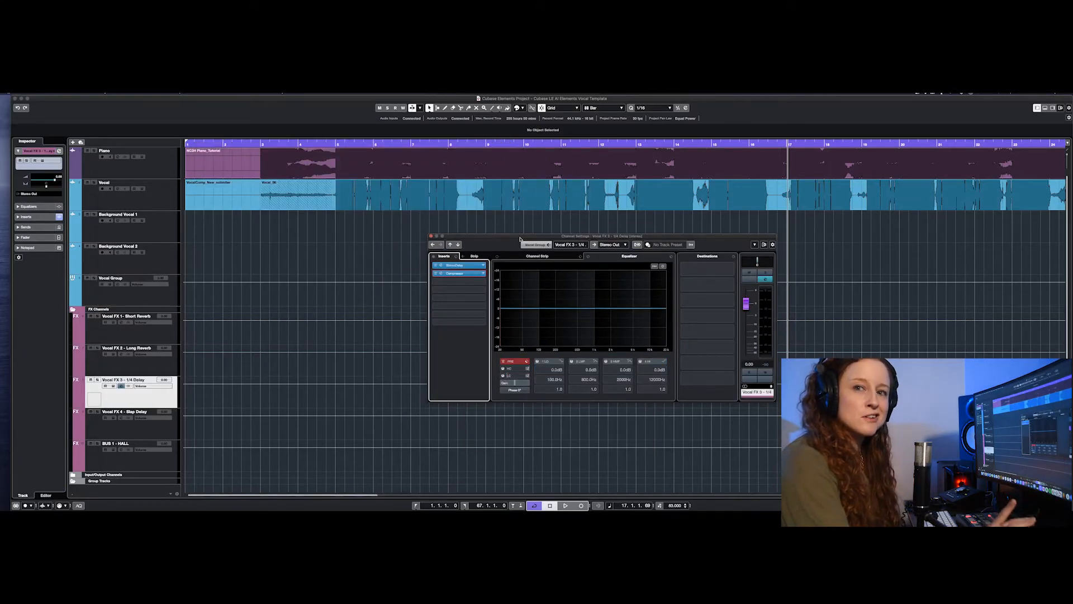
pyautogui.click(445, 266)
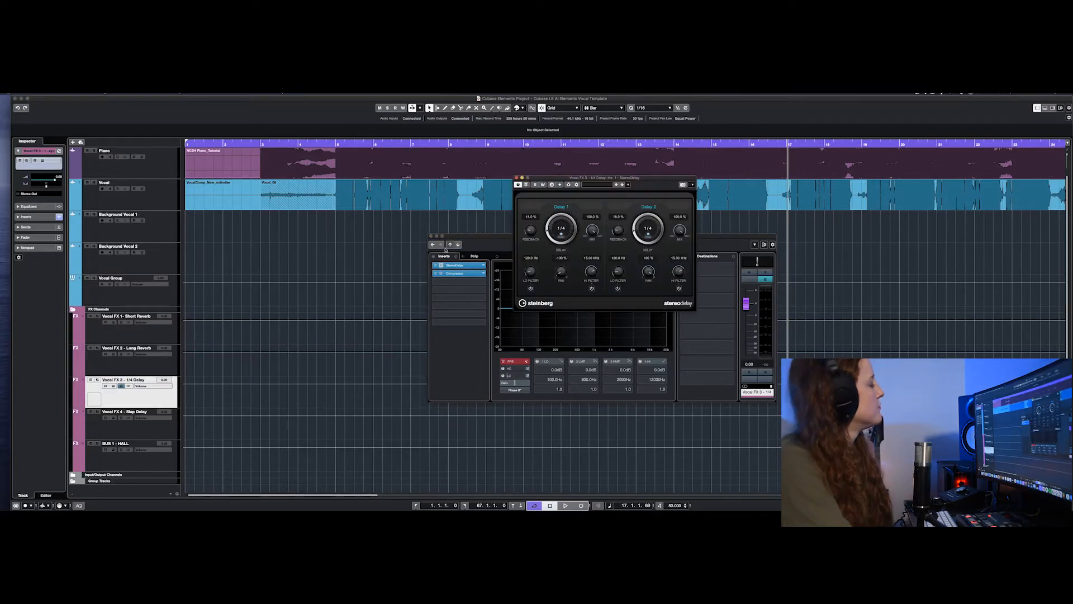
pyautogui.click(444, 275)
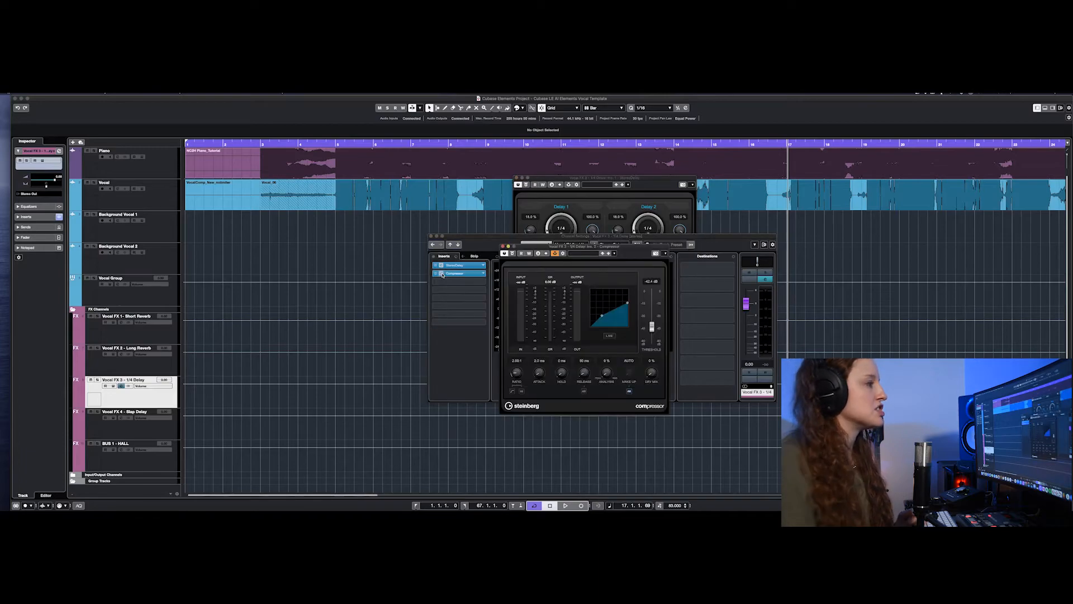
# Step: Arrange the channel settings, StereoDelay and Compressor windows of Vocal FX 3 - 1/4 Delay so both plug-ins are fully visible
pyautogui.moveTo(492, 236); pyautogui.dragTo(237, 230)
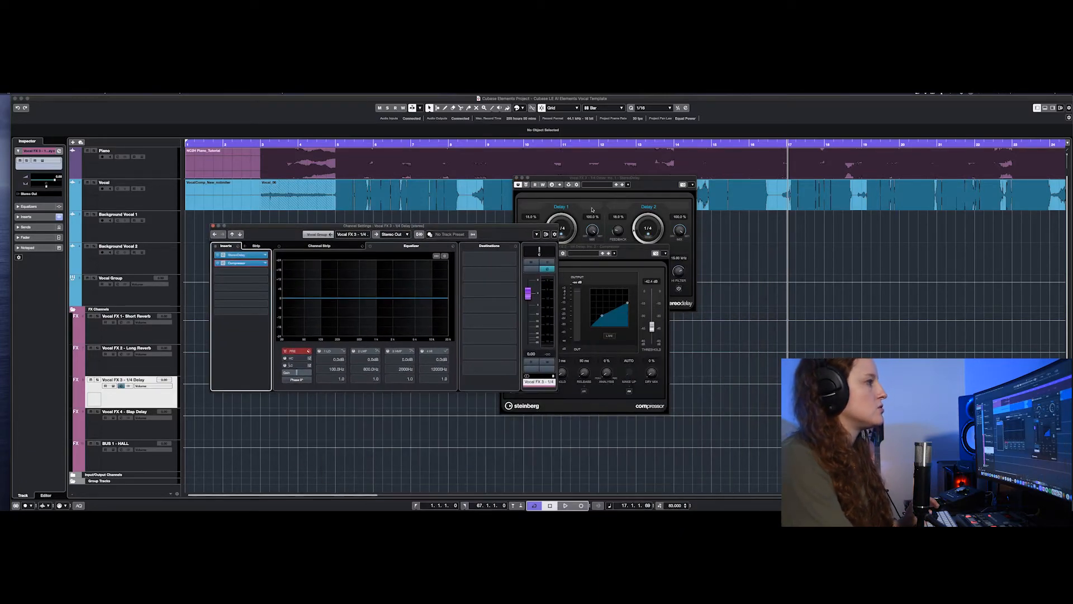
pyautogui.moveTo(603, 252); pyautogui.dragTo(753, 259)
pyautogui.moveTo(636, 175); pyautogui.dragTo(663, 164)
pyautogui.moveTo(760, 259); pyautogui.dragTo(721, 307)
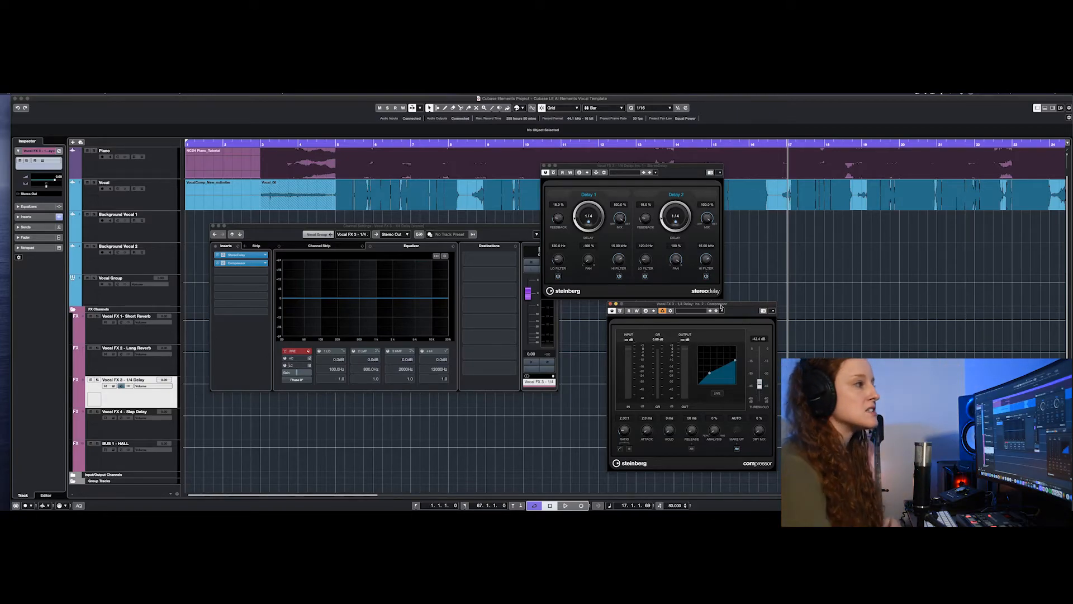
pyautogui.click(806, 248)
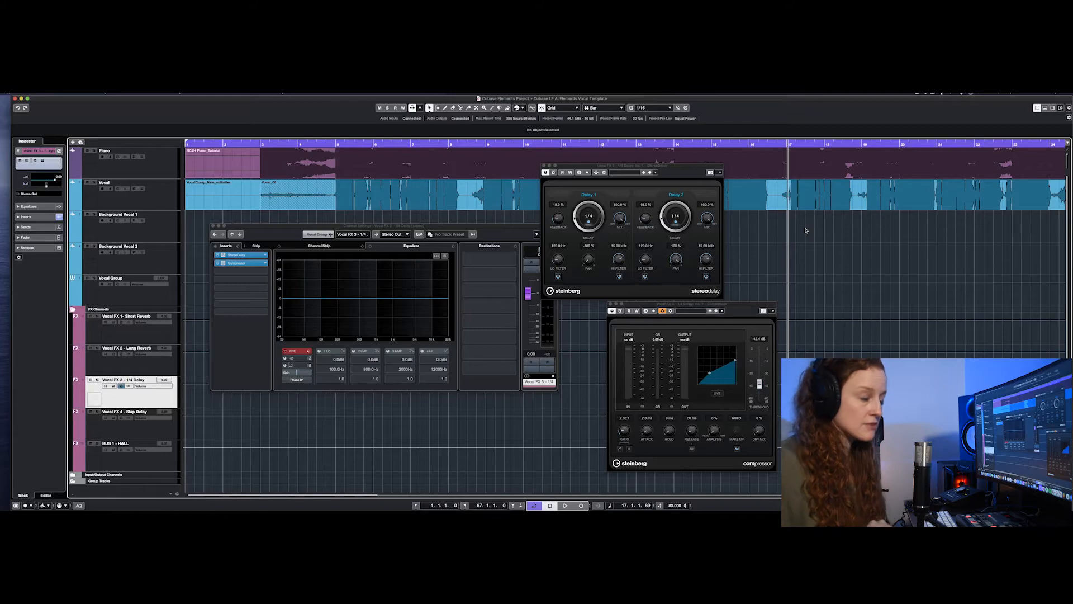
# Step: Play the vocal, lower the Vocal Group's send to Vocal FX 3 - 1/4 Delay down to -oo and stop playback
pyautogui.press('space')
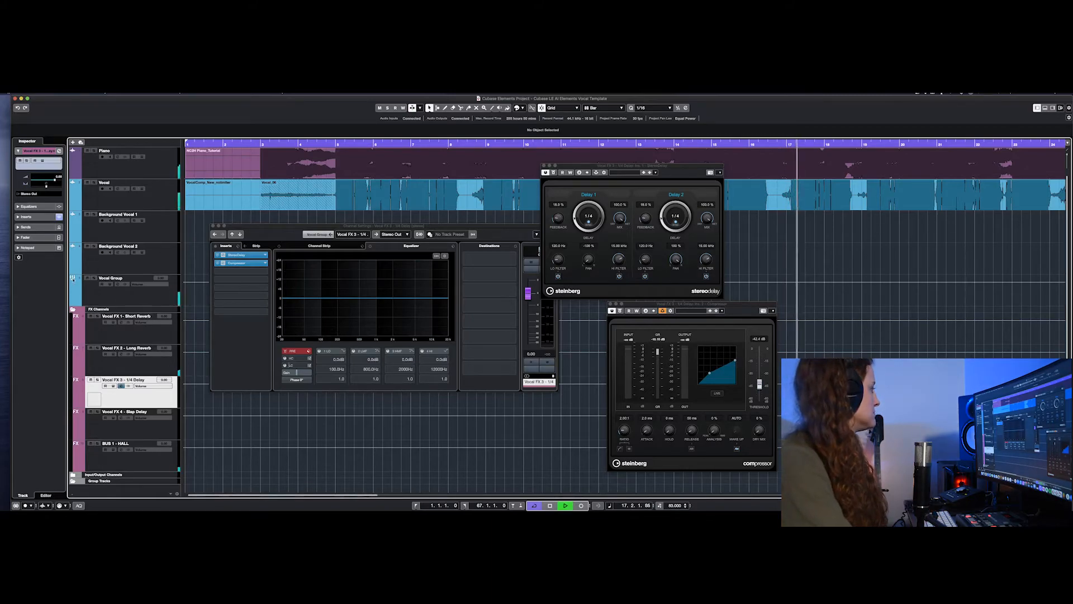
pyautogui.click(116, 285)
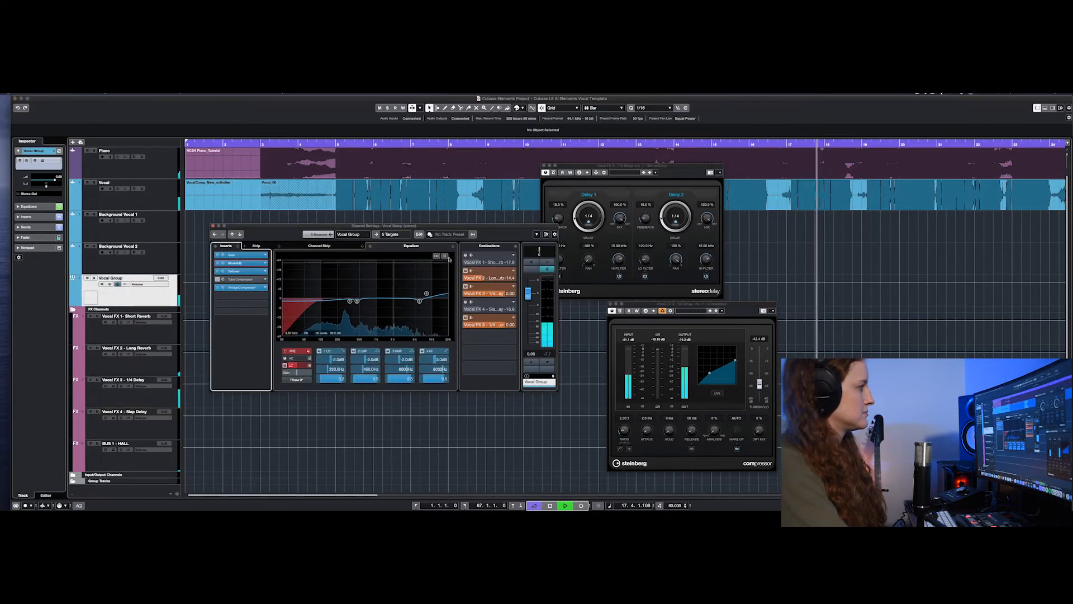
pyautogui.click(501, 293)
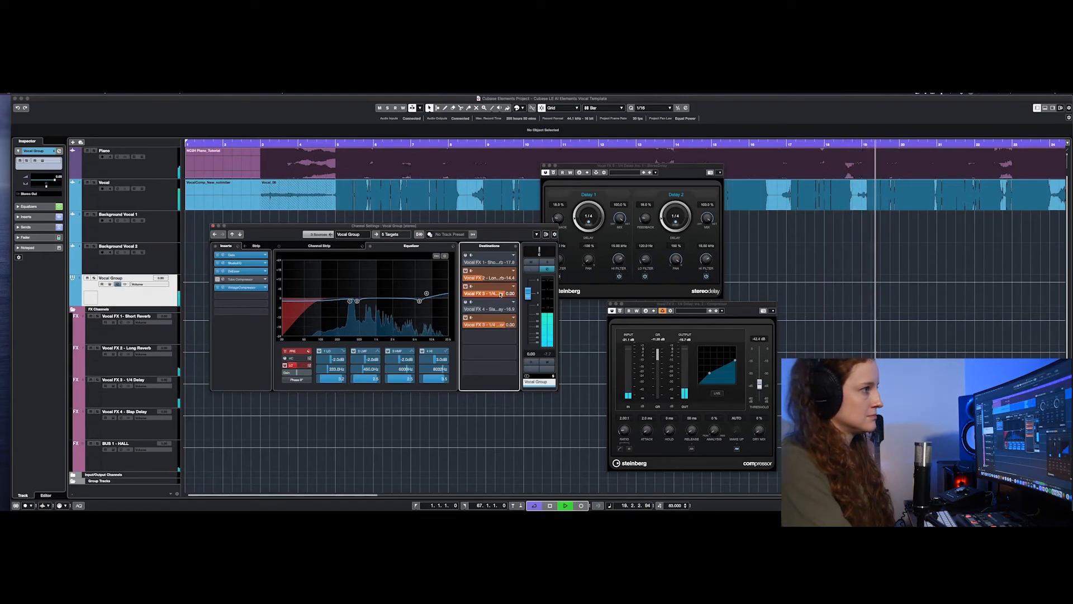
pyautogui.moveTo(501, 293); pyautogui.dragTo(464, 337)
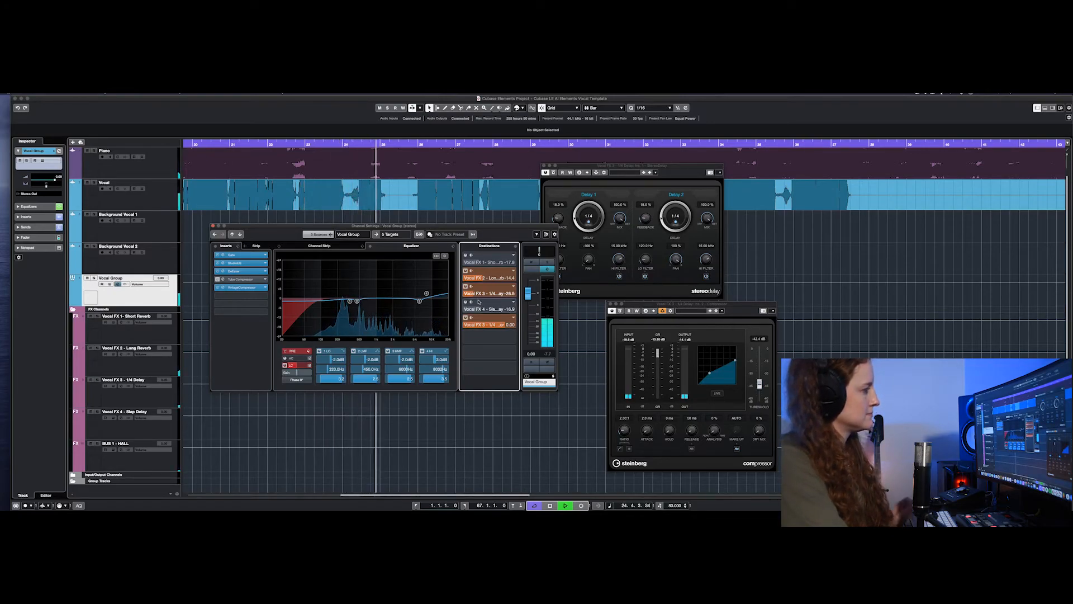
pyautogui.press('space')
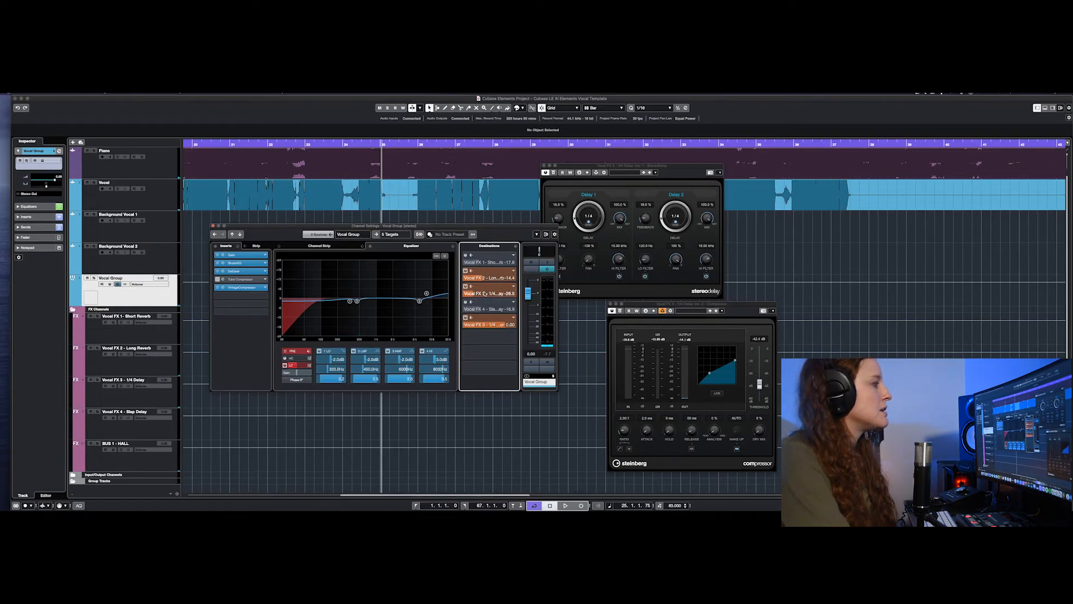
# Step: Close the Compressor, examine the StereoDelay's note-value options for Delay 1 and close that plug-in as well
pyautogui.click(610, 304)
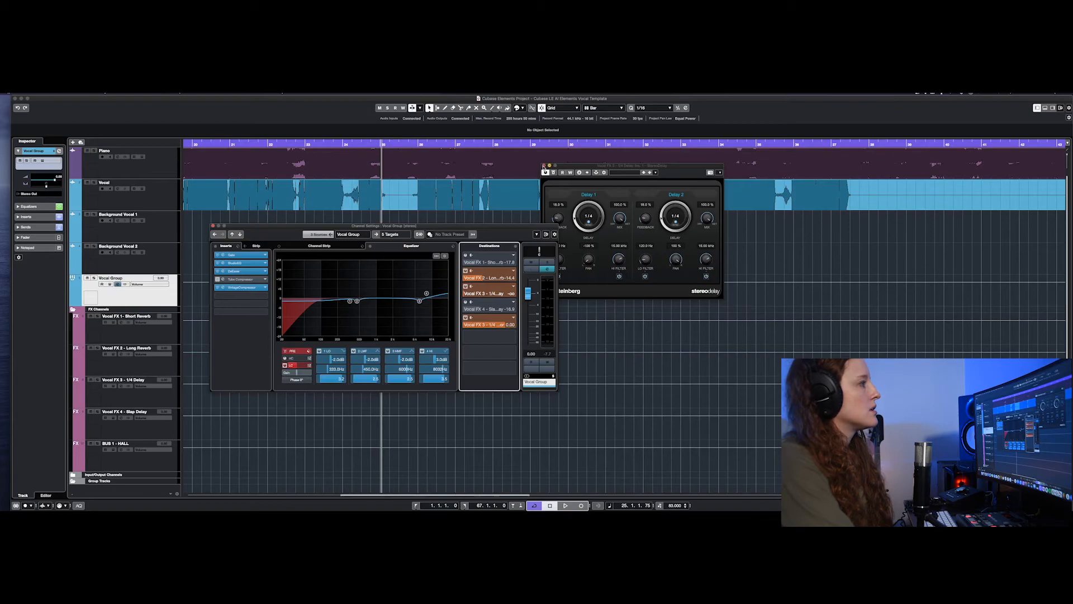
pyautogui.click(586, 217)
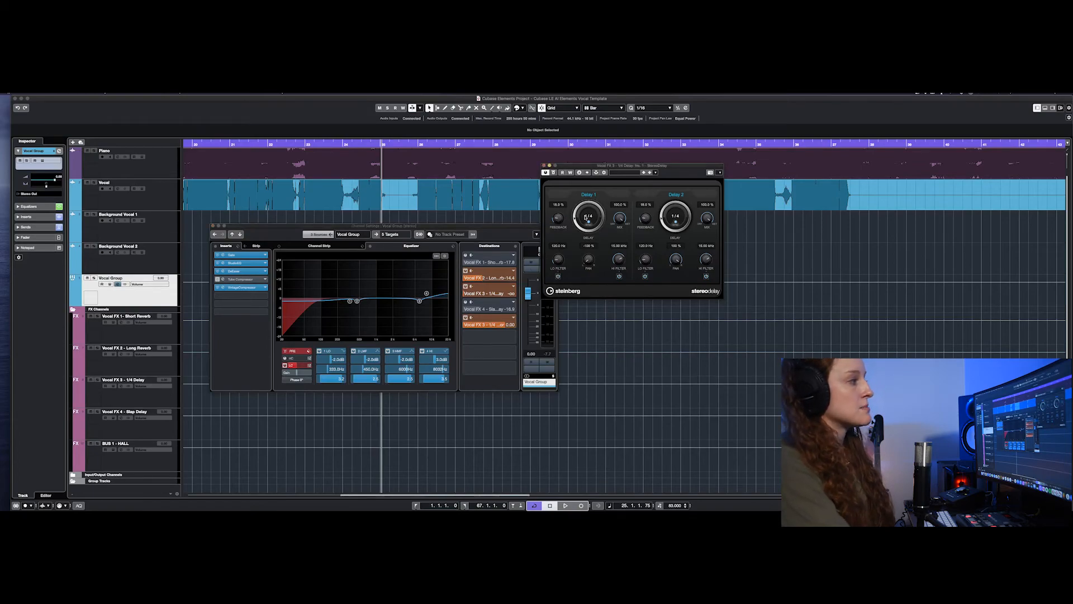
pyautogui.click(581, 216)
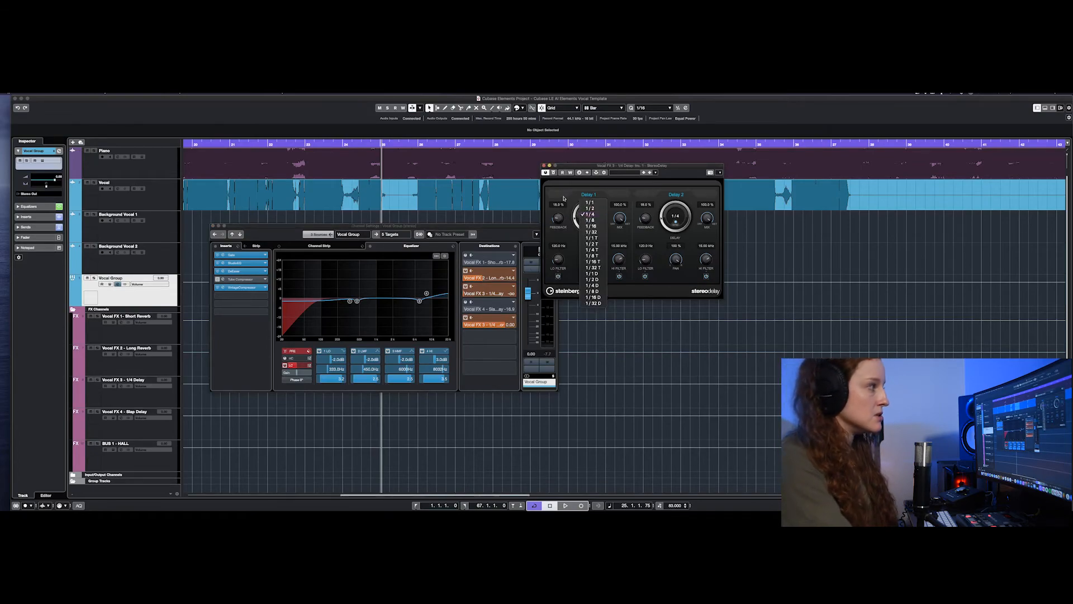
pyautogui.click(562, 193)
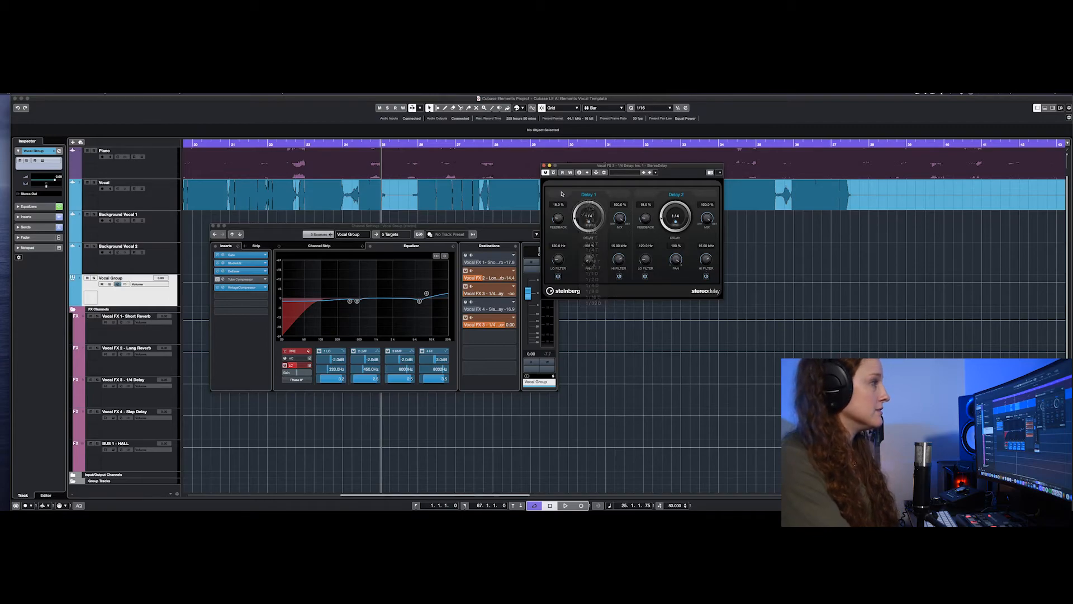
pyautogui.click(544, 166)
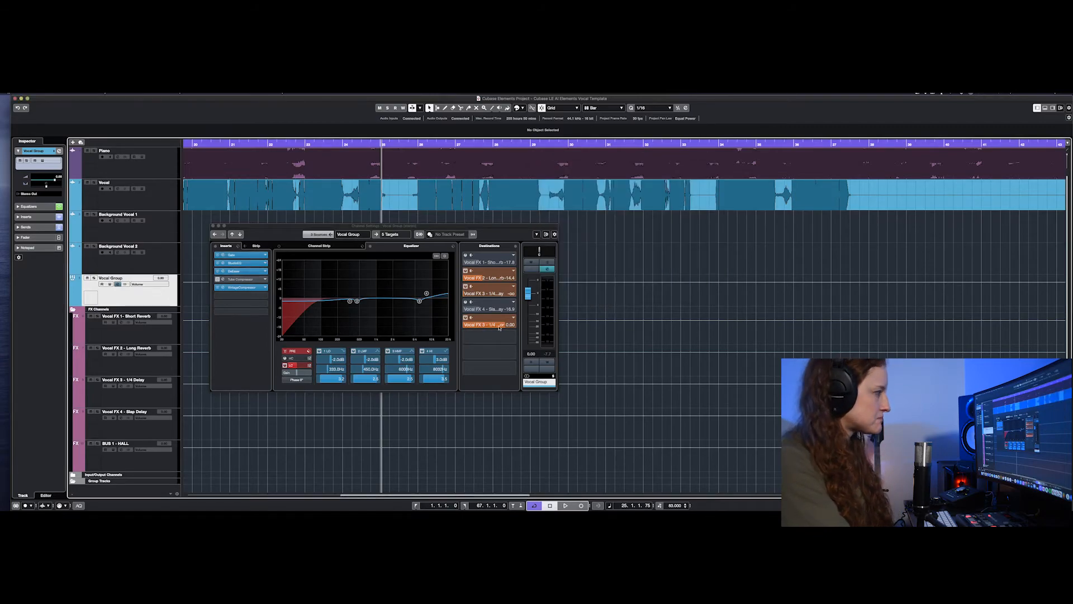
# Step: Deactivate the Vocal Group's send to Vocal FX 2 - Long Reverb and set the active Vocal FX 4 - Slap Delay send to 0
pyautogui.click(466, 270)
pyautogui.doubleClick(501, 309)
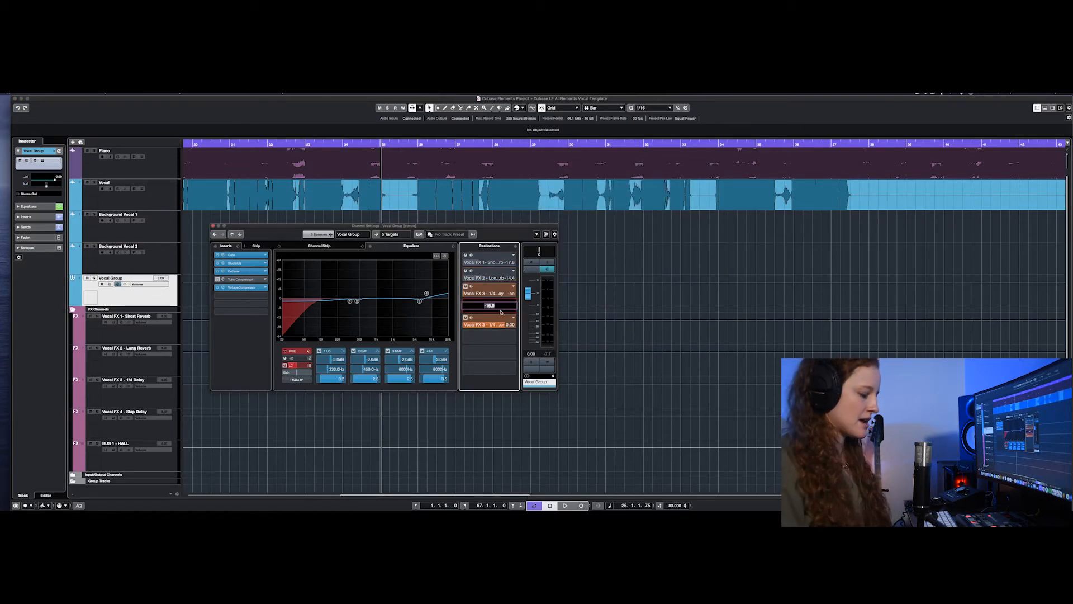
pyautogui.write('0')
pyautogui.press('Return')
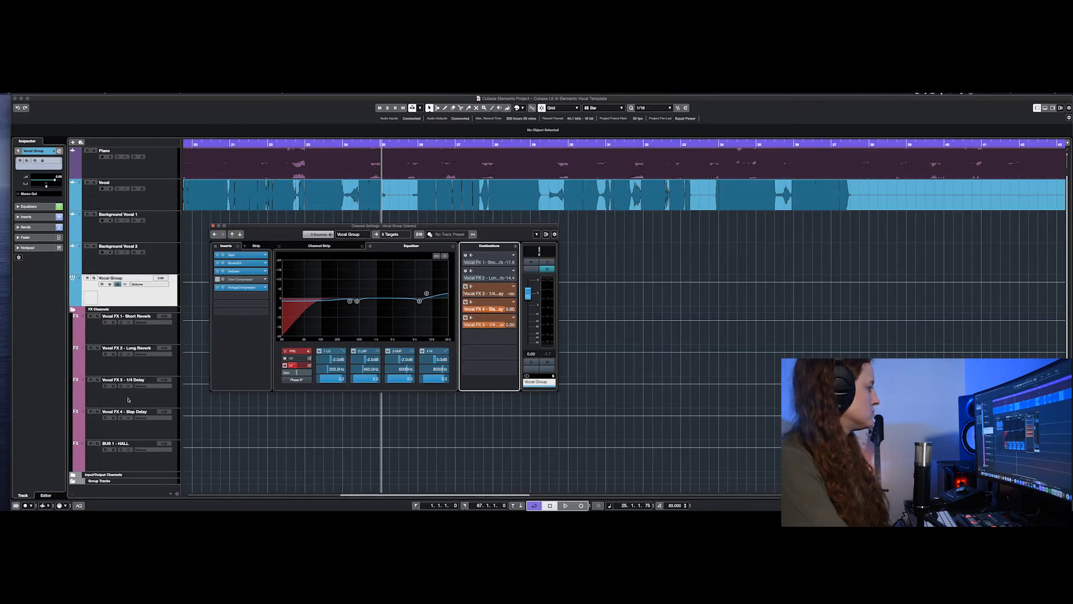
# Step: Open the Slap Delay channel's StereoDelay and lower the Vocal Group's send to Vocal FX 4 to about -16 during playback
pyautogui.click(123, 419)
pyautogui.click(220, 254)
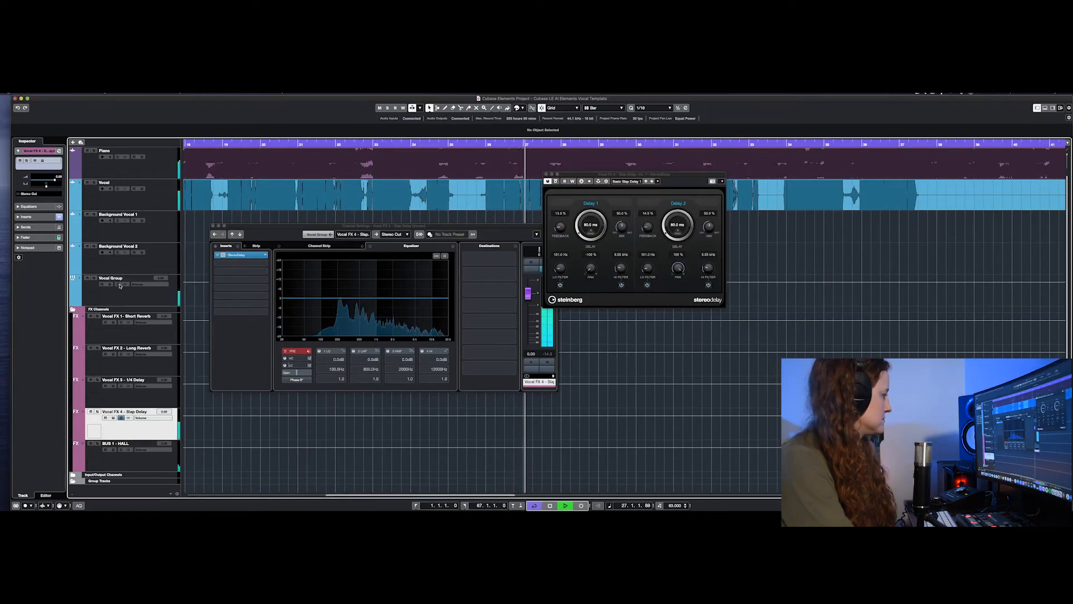
pyautogui.click(120, 286)
pyautogui.moveTo(507, 309); pyautogui.dragTo(453, 349)
pyautogui.press('space')
# Step: Reactivate the Short Reverb and Long Reverb sends and lower the Slap Delay send to -19.8 while the vocal plays
pyautogui.click(466, 255)
pyautogui.click(466, 271)
pyautogui.press('space')
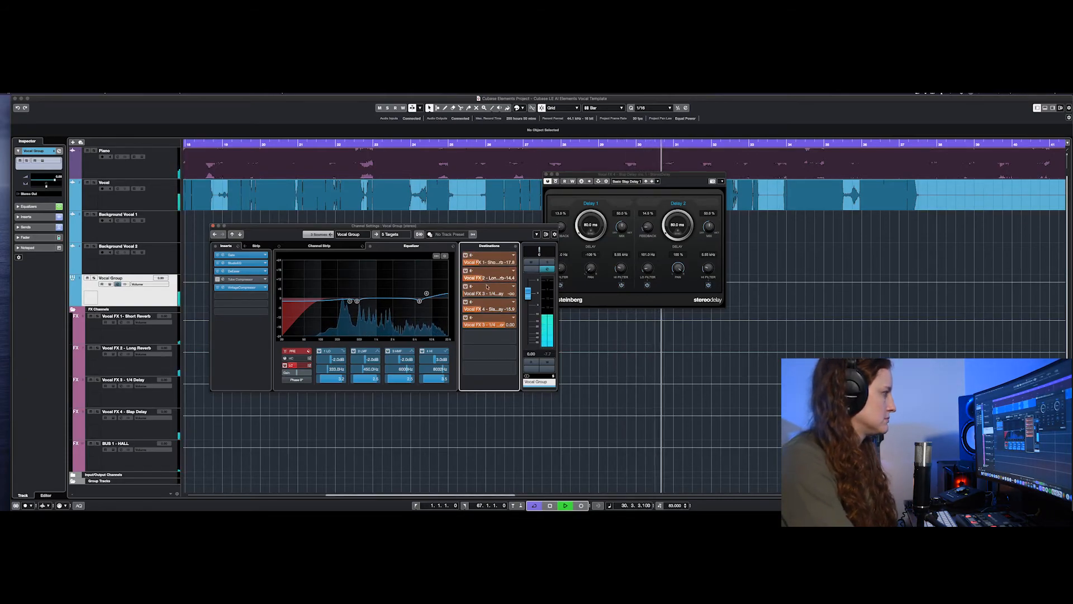
pyautogui.moveTo(481, 312); pyautogui.dragTo(476, 317)
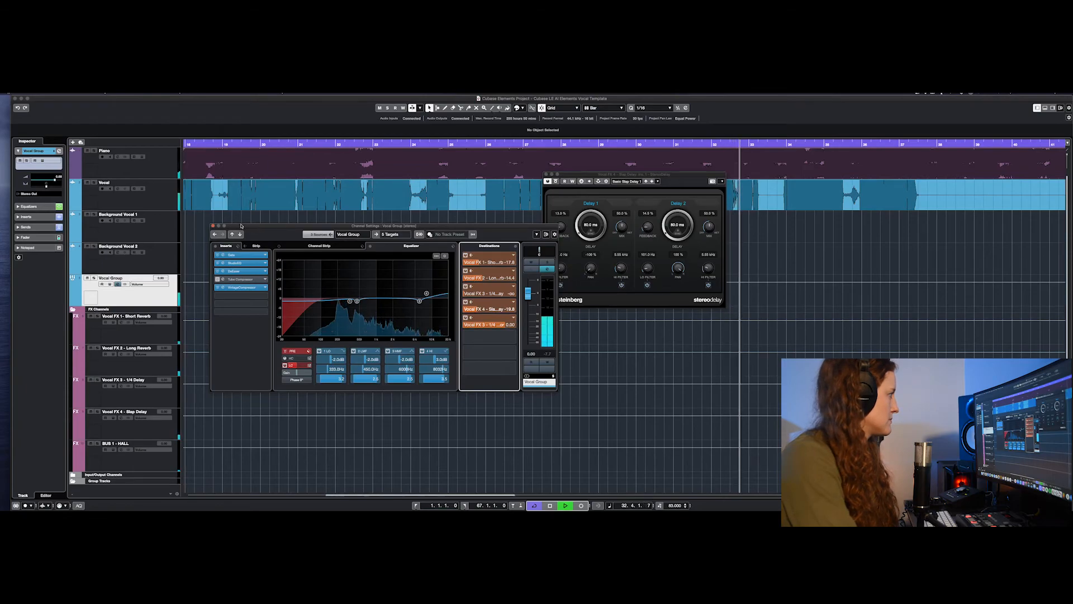
pyautogui.click(213, 226)
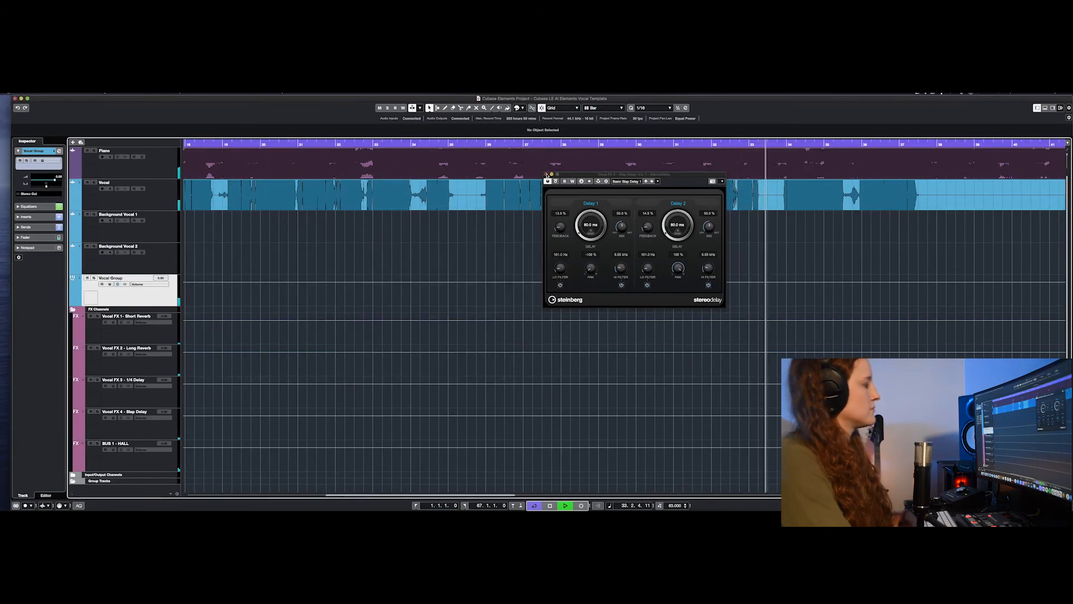
pyautogui.click(550, 174)
pyautogui.press('space')
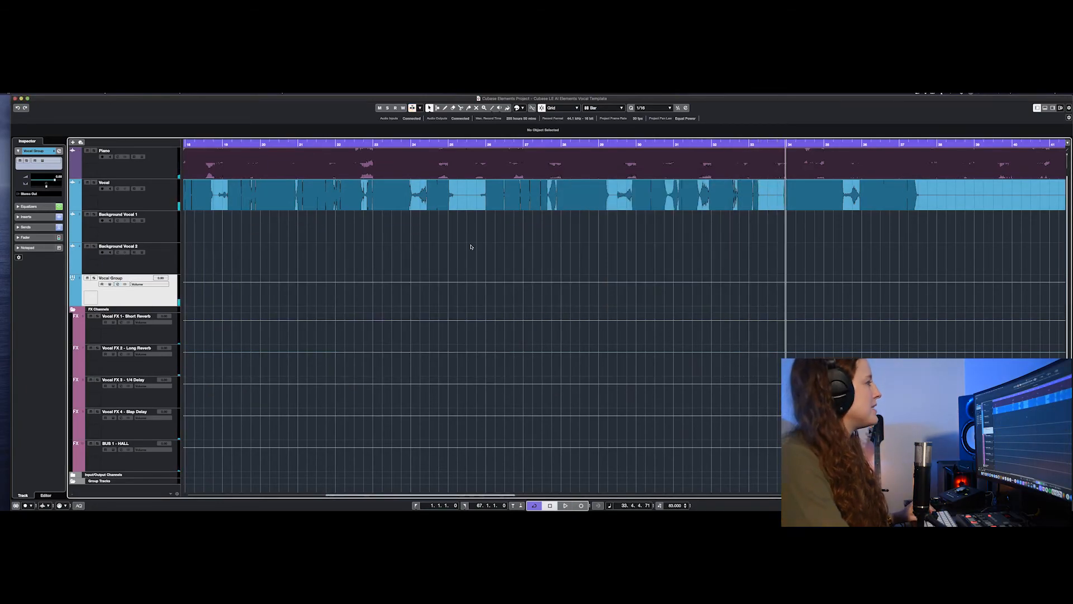
# Step: Move the playback position back to bar 5 and select the BUS 1 - HALL channel
pyautogui.scroll(-1, 432, 226)
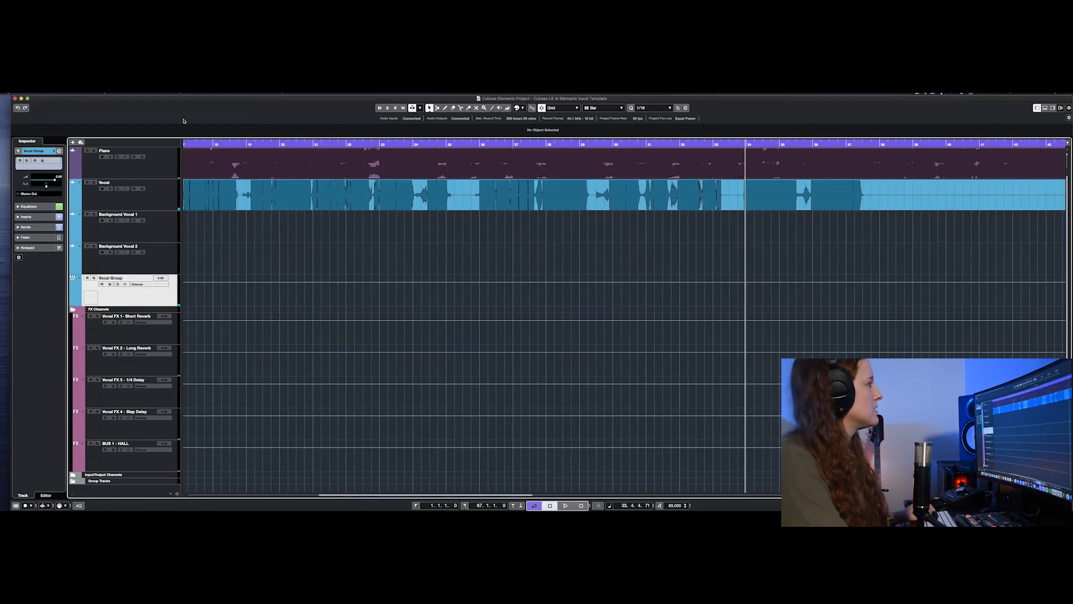
pyautogui.moveTo(203, 143); pyautogui.dragTo(249, 145)
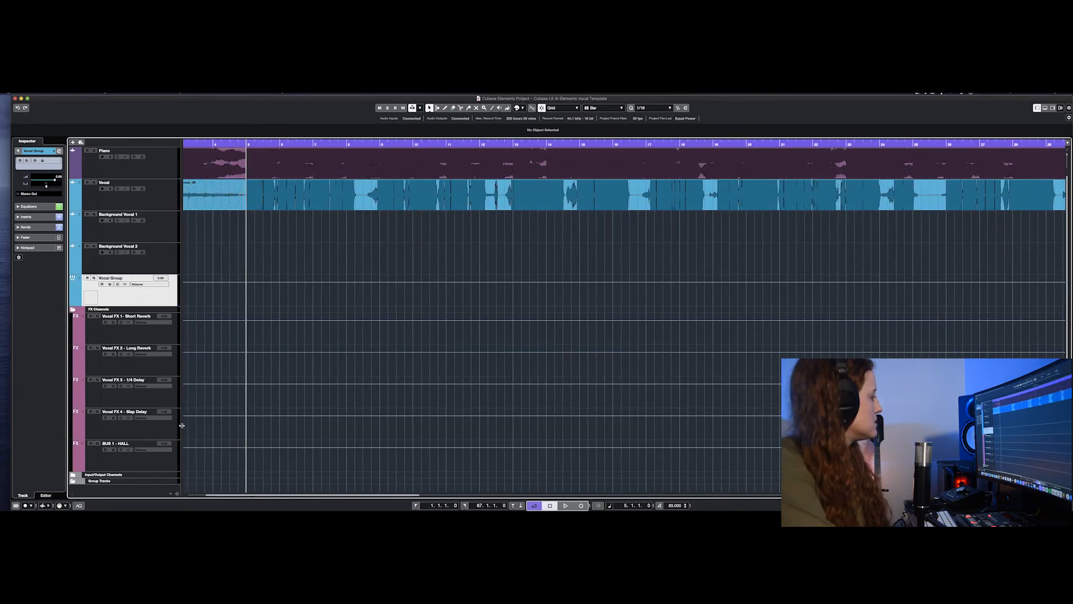
pyautogui.click(121, 454)
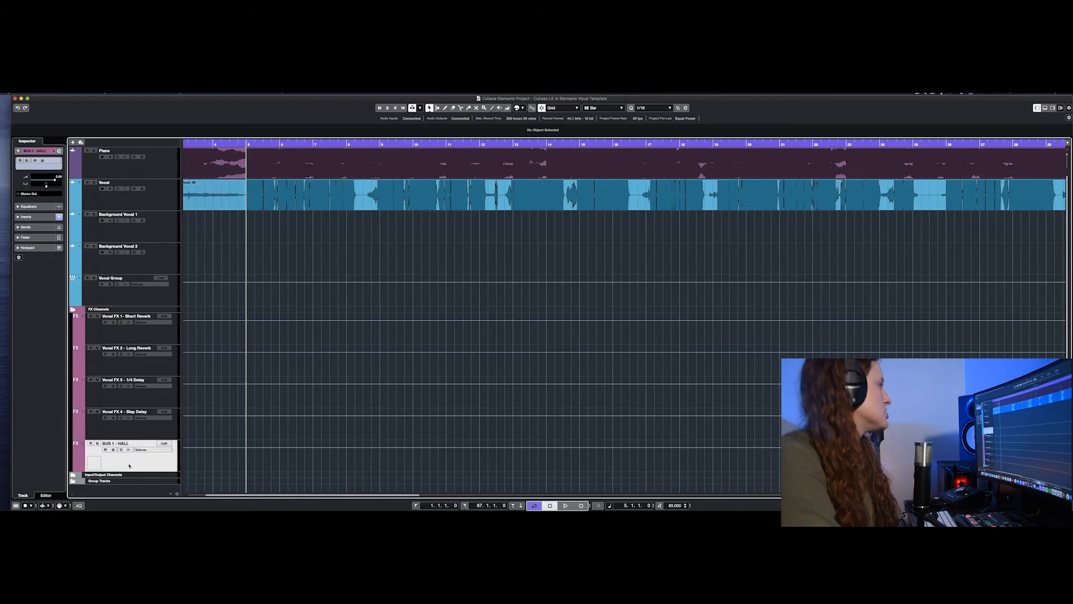
pyautogui.click(119, 157)
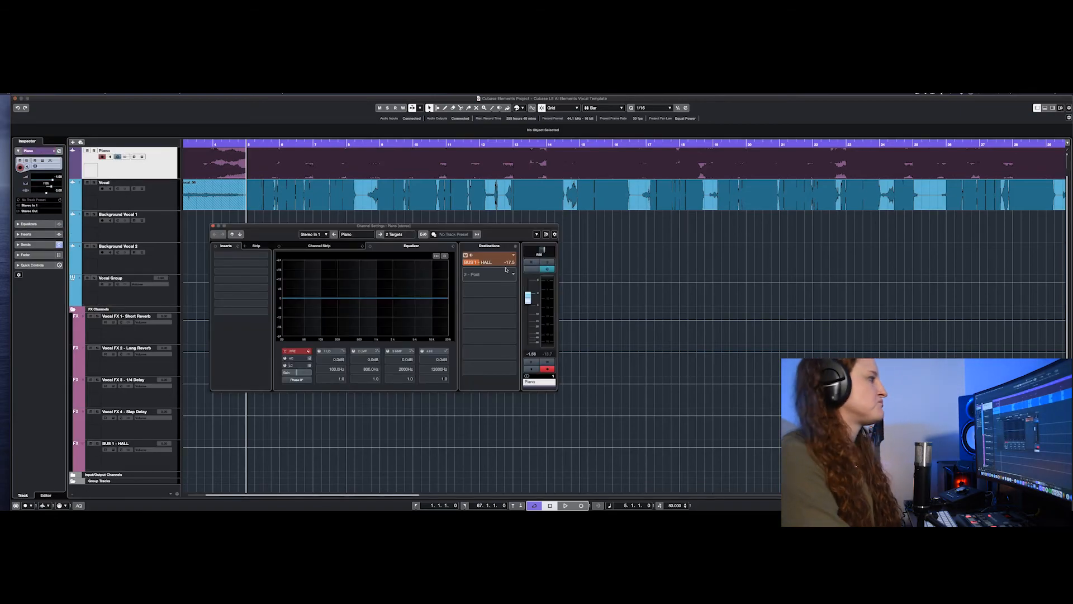
pyautogui.click(118, 450)
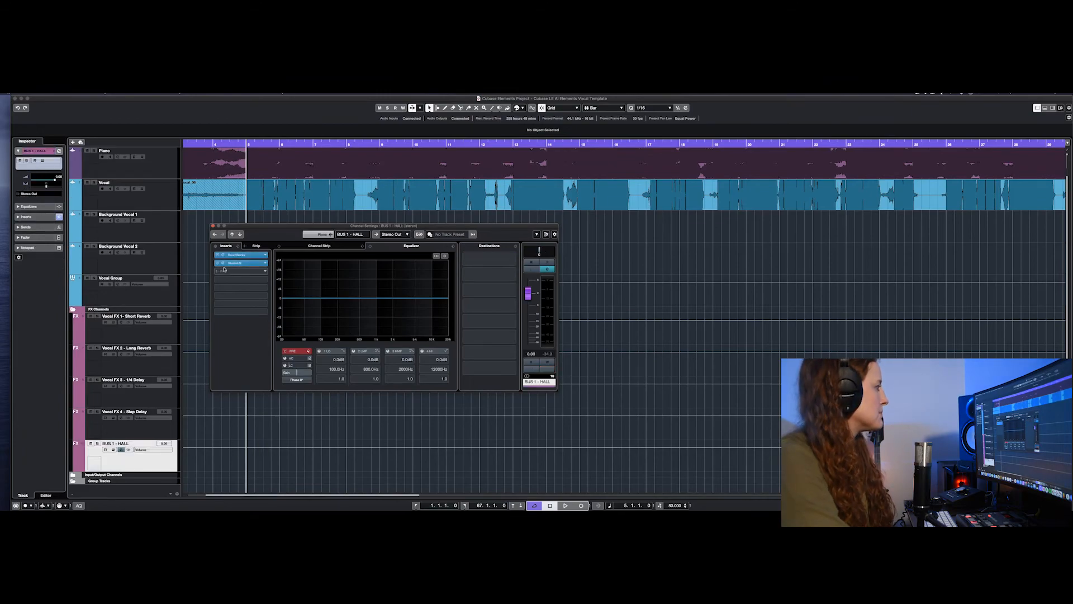
pyautogui.click(249, 256)
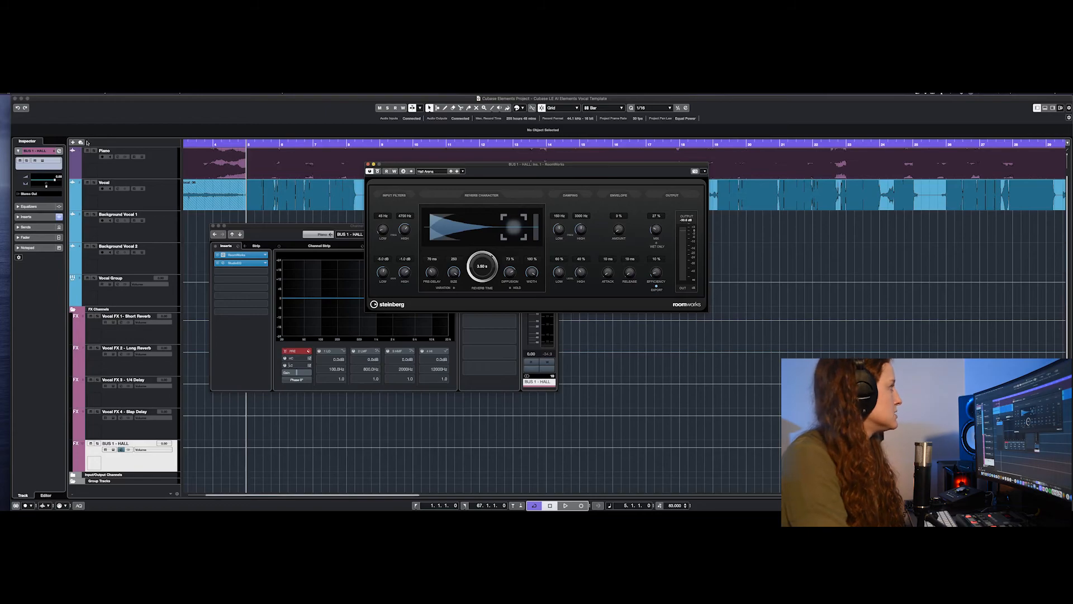
# Step: Play the project from bar 5 and lower the Piano's send to BUS 1 - HALL to about -22
pyautogui.click(118, 160)
pyautogui.click(482, 262)
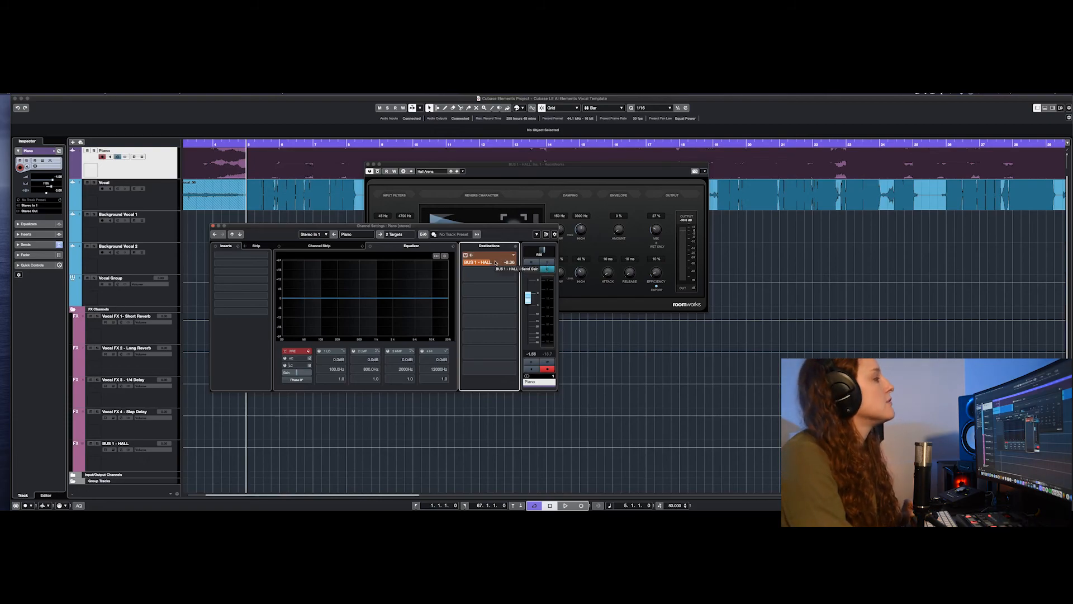
pyautogui.press('space')
pyautogui.moveTo(495, 262); pyautogui.dragTo(462, 283)
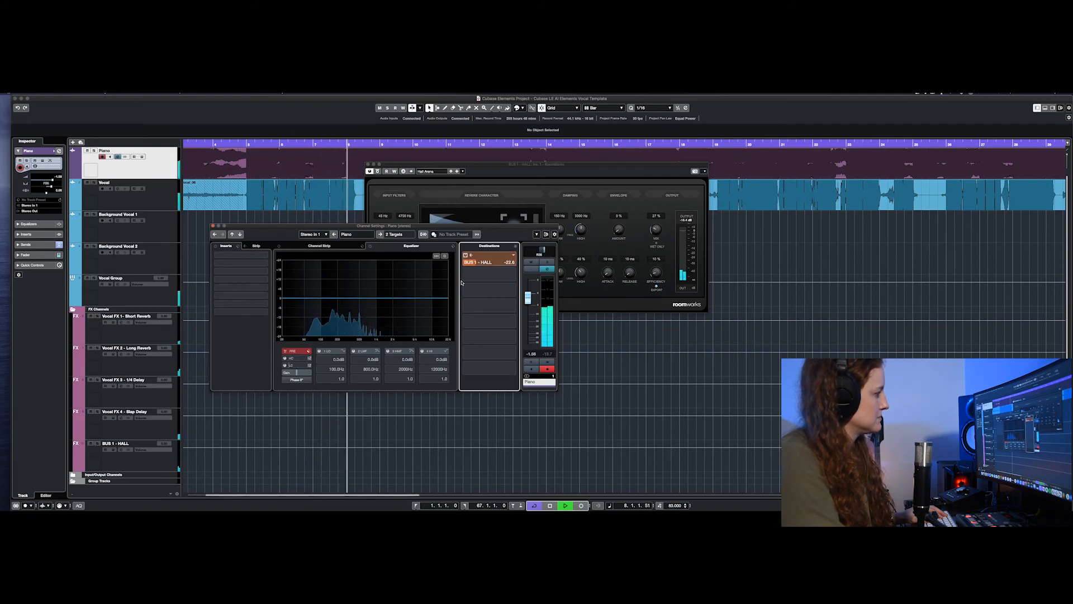